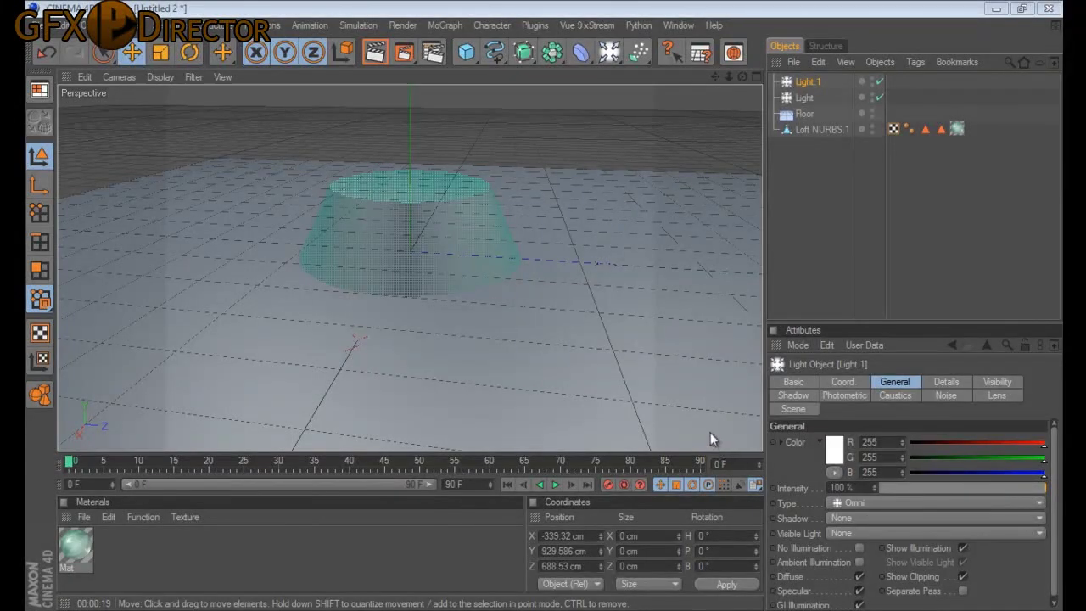
Orbit the viewport around Loft NURBS.1 to inspect it from several angles.
{"action": "left_click_drag", "start_coordinate": [740, 79], "coordinate": [746, 71]}
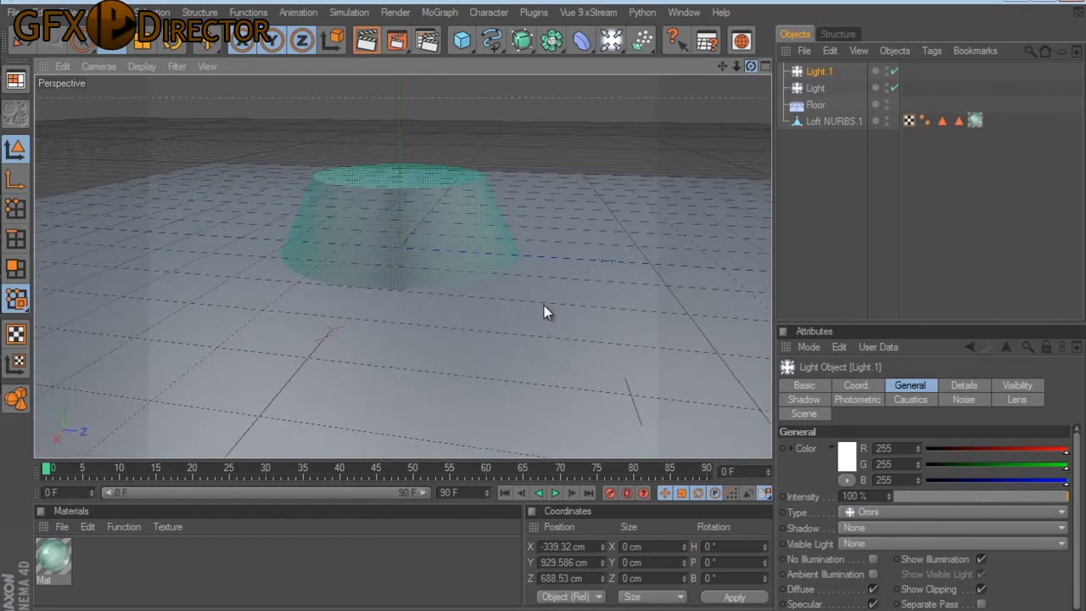
{"action": "left_click_drag", "start_coordinate": [749, 66], "coordinate": [598, 138]}
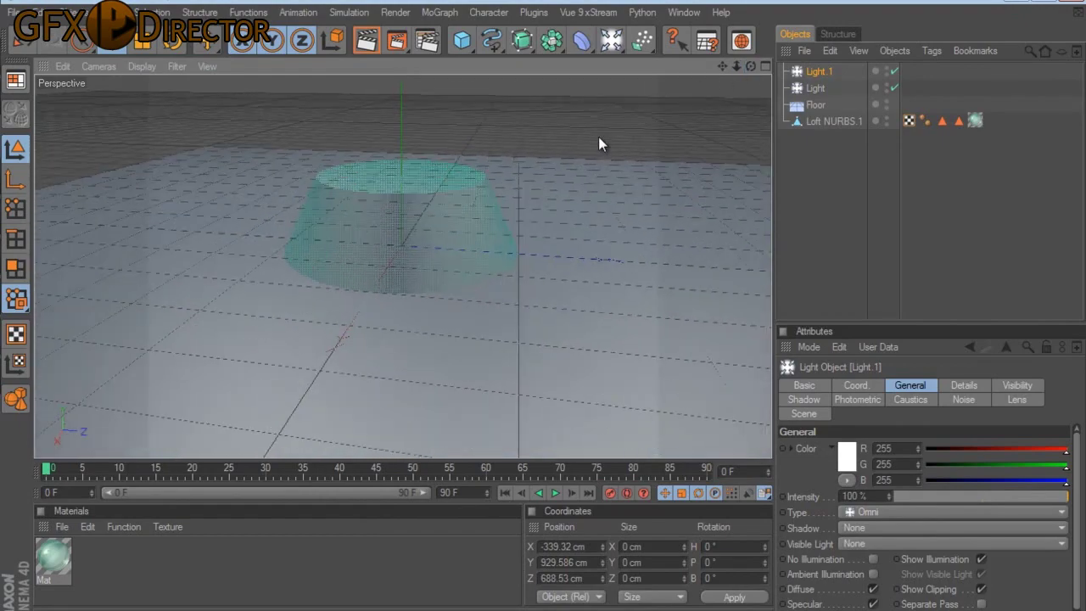
{"action": "left_click", "coordinate": [821, 121]}
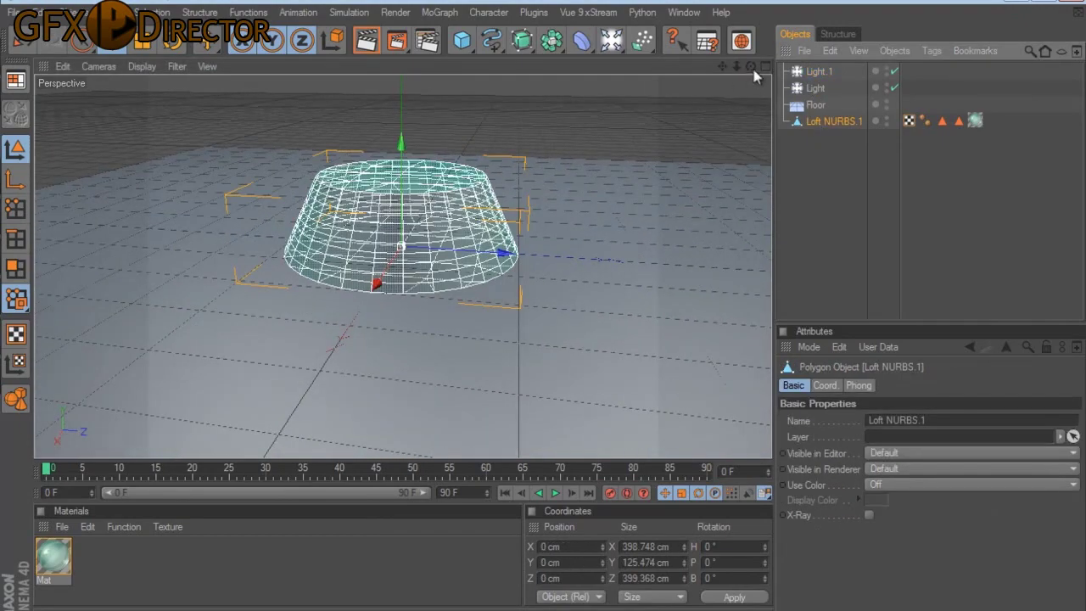
{"action": "left_click_drag", "start_coordinate": [544, 307], "coordinate": [547, 313], "text": "alt"}
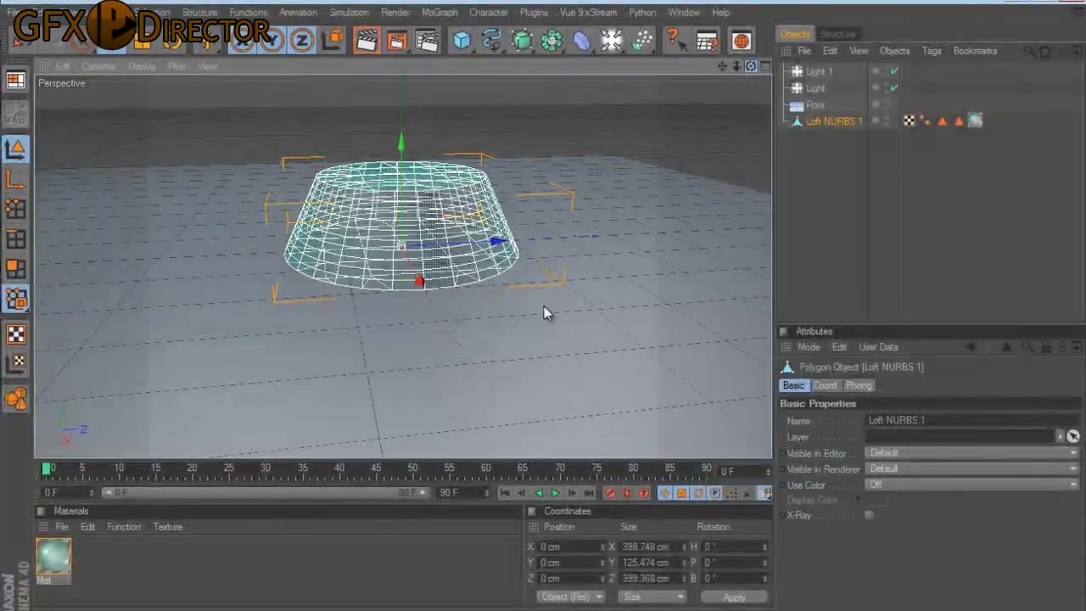
{"action": "left_click_drag", "start_coordinate": [545, 312], "coordinate": [545, 312], "text": "alt"}
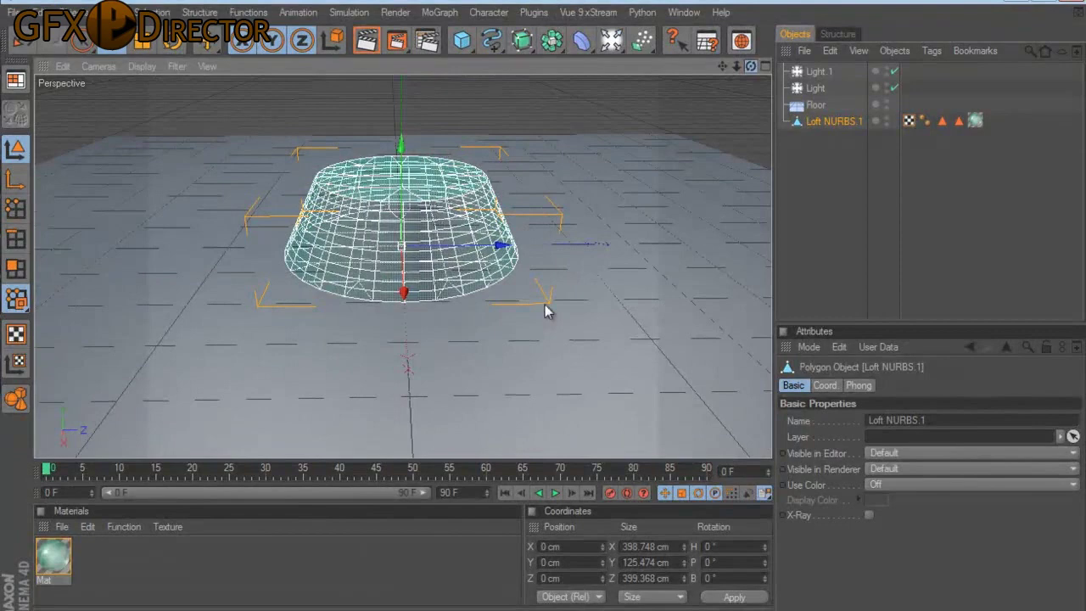
{"action": "left_click", "coordinate": [863, 178]}
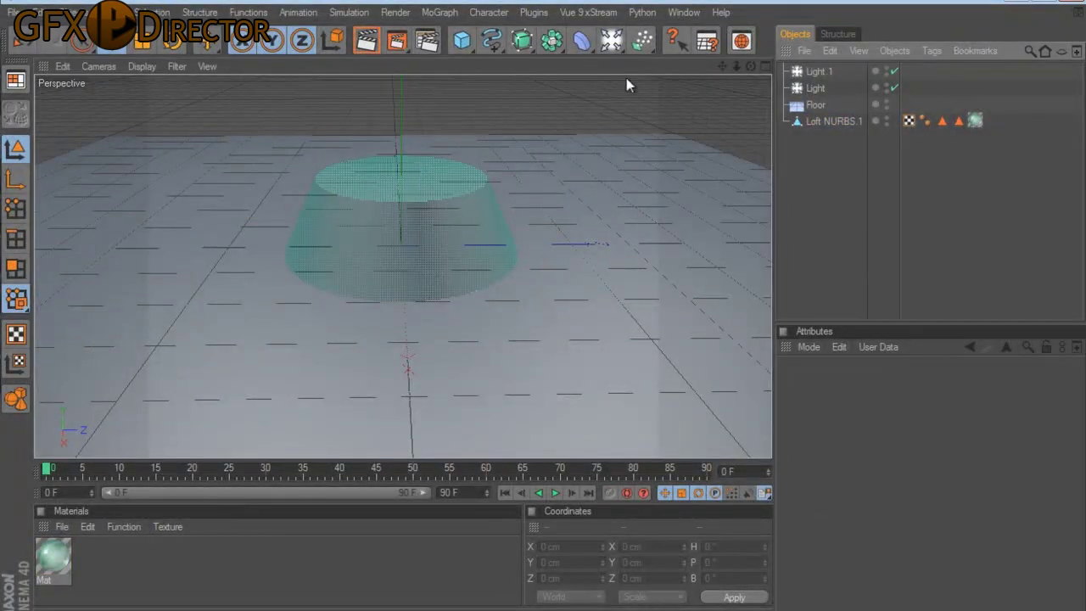
Browse the deformer palette and render a quick preview of the loft.
{"action": "left_click", "coordinate": [581, 43]}
{"action": "left_click", "coordinate": [814, 120]}
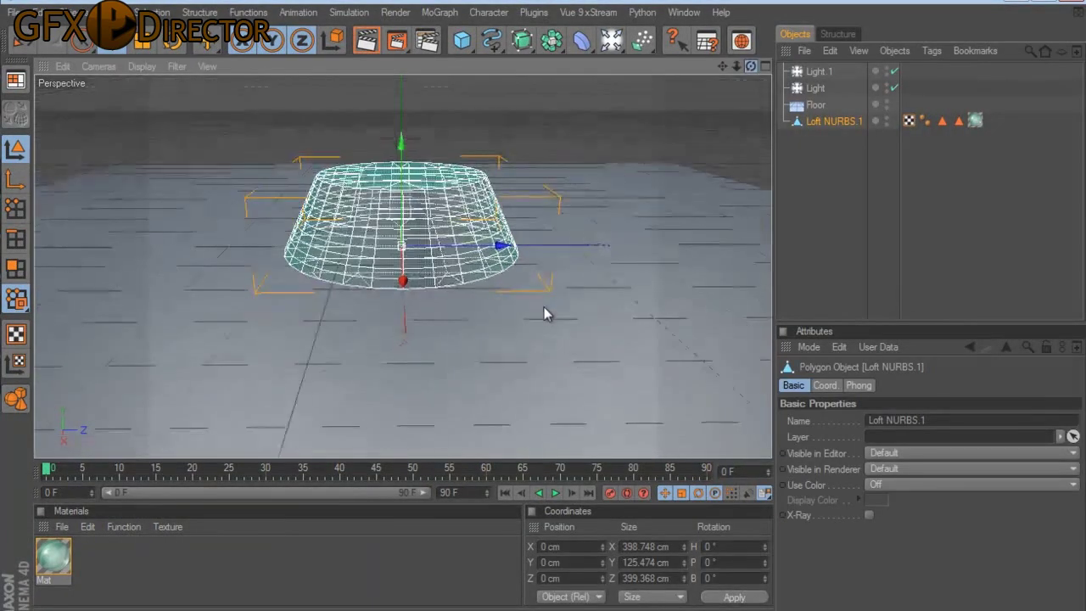
{"action": "left_click", "coordinate": [863, 227]}
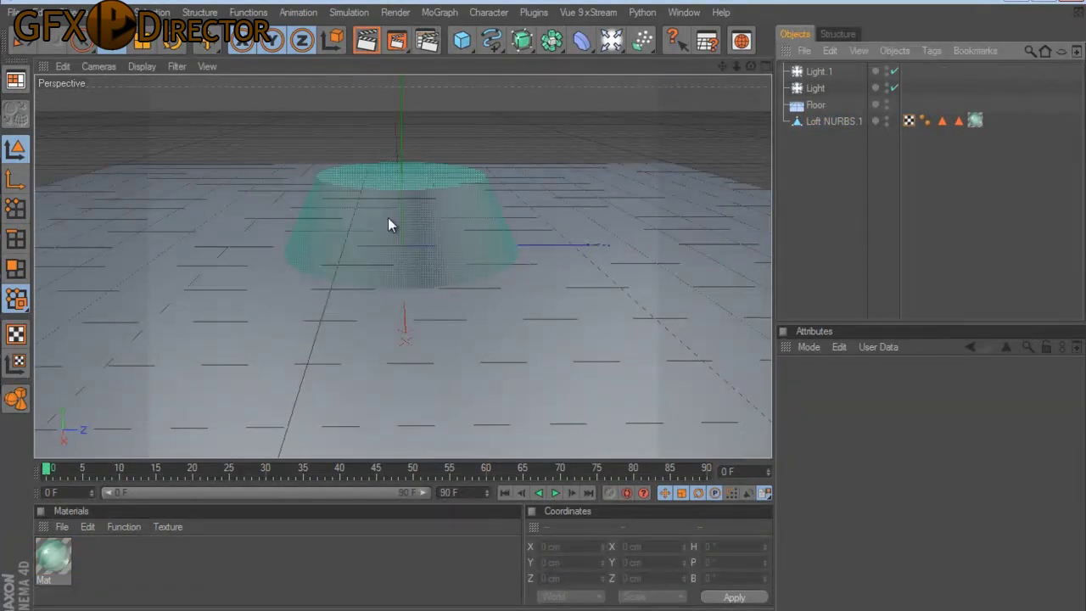
{"action": "key", "text": "ctrl+r"}
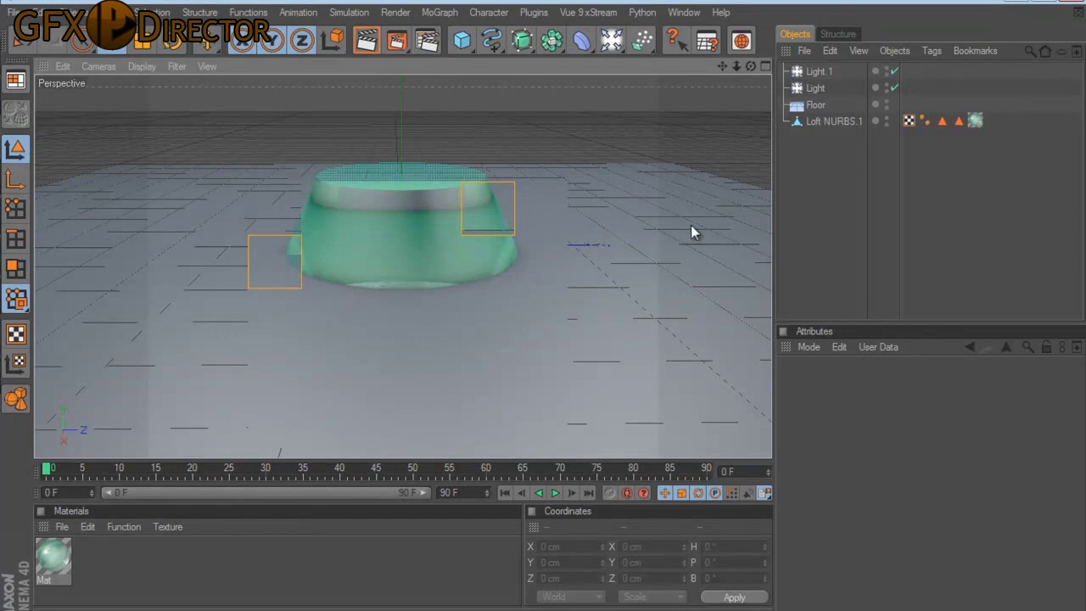
{"action": "left_click", "coordinate": [837, 212]}
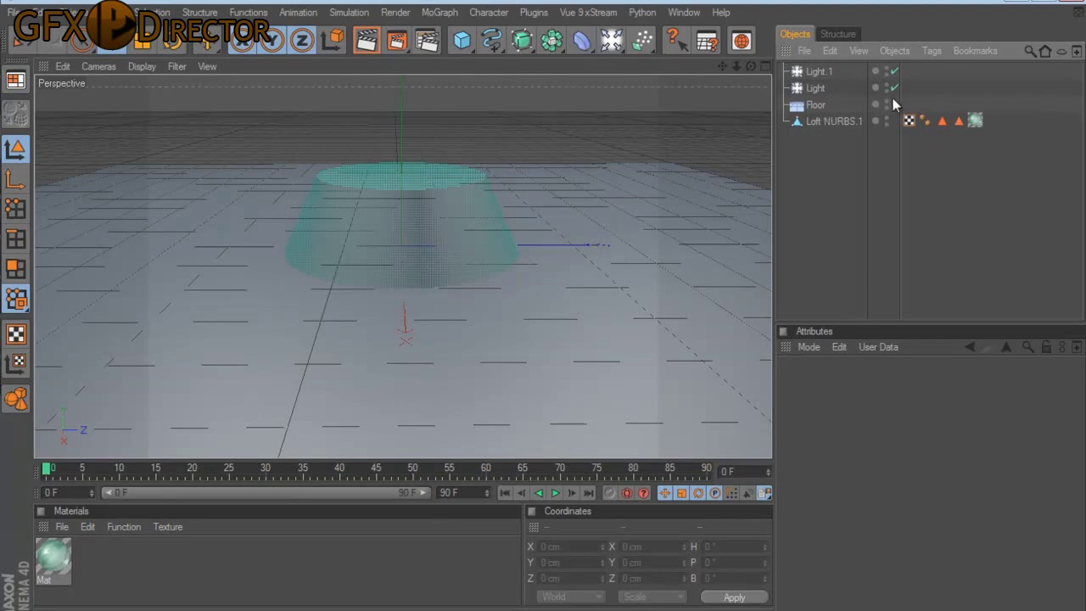
Add a Jiggle deformer to the scene and reselect Loft NURBS.1.
{"action": "left_click", "coordinate": [836, 122]}
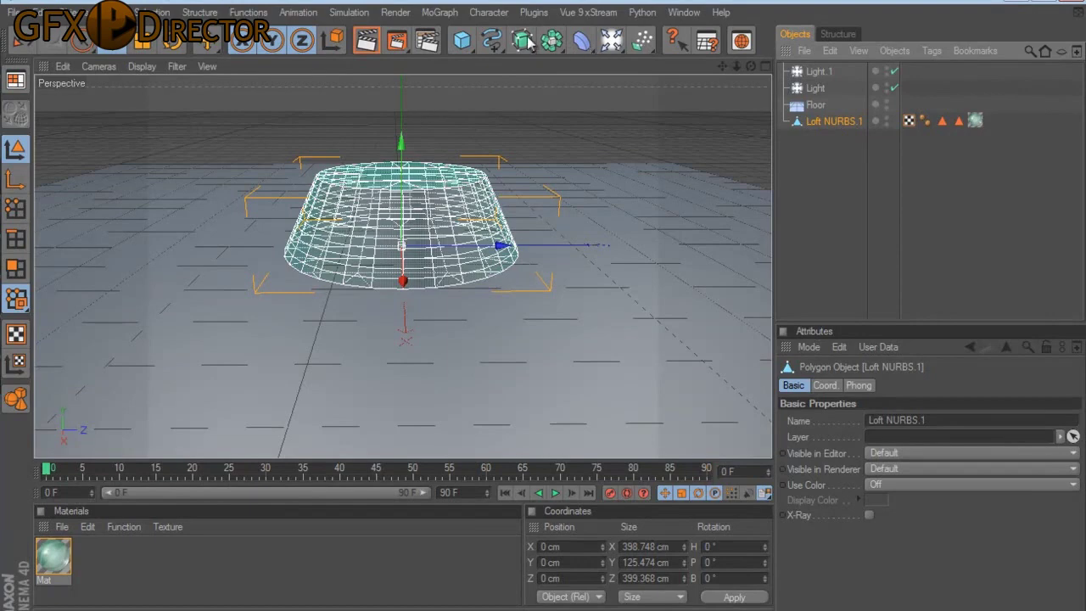
{"action": "left_click", "coordinate": [583, 43]}
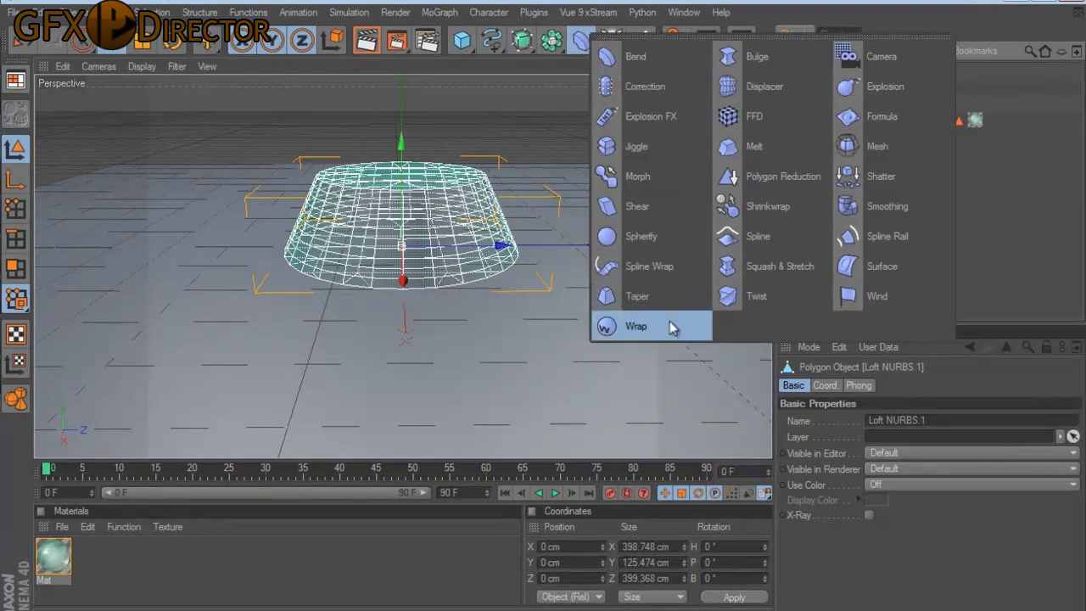
{"action": "left_click", "coordinate": [671, 148]}
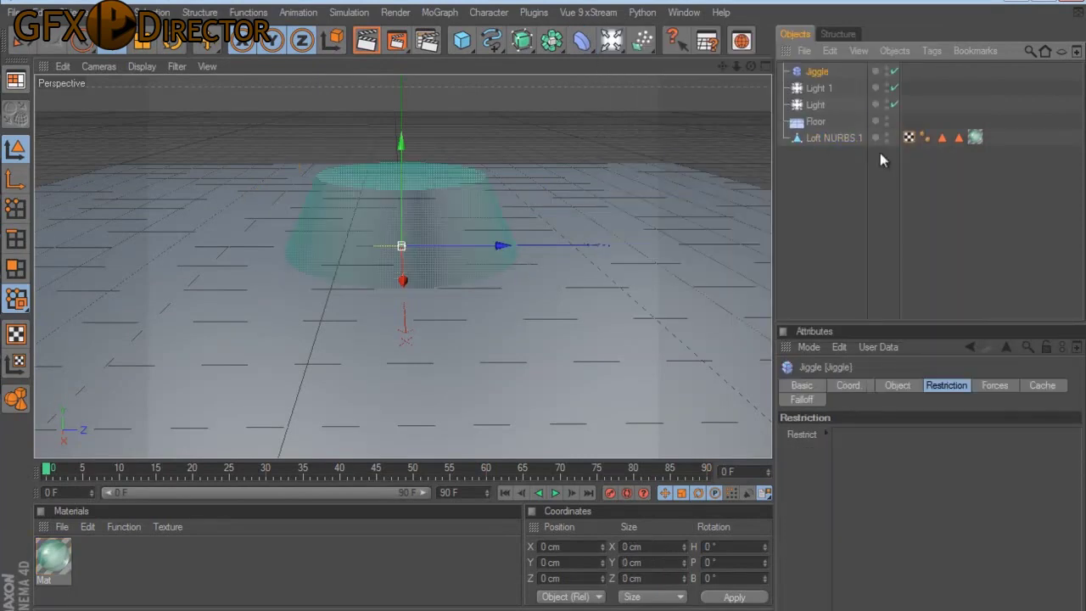
{"action": "left_click", "coordinate": [838, 140]}
{"action": "left_click", "coordinate": [818, 73]}
{"action": "left_click", "coordinate": [820, 141]}
{"action": "left_click", "coordinate": [832, 177]}
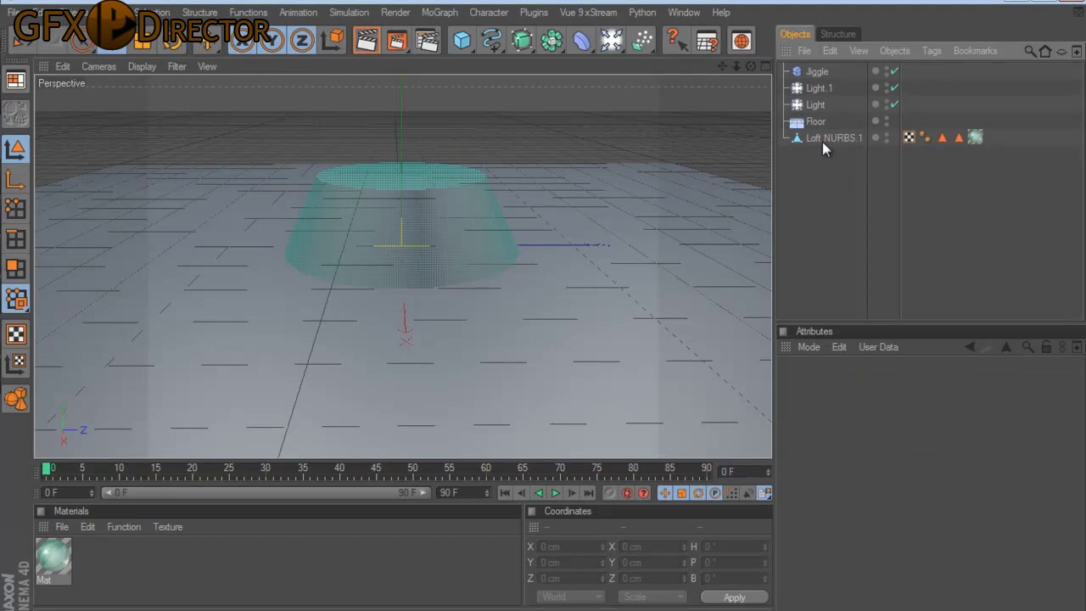
{"action": "left_click", "coordinate": [822, 142]}
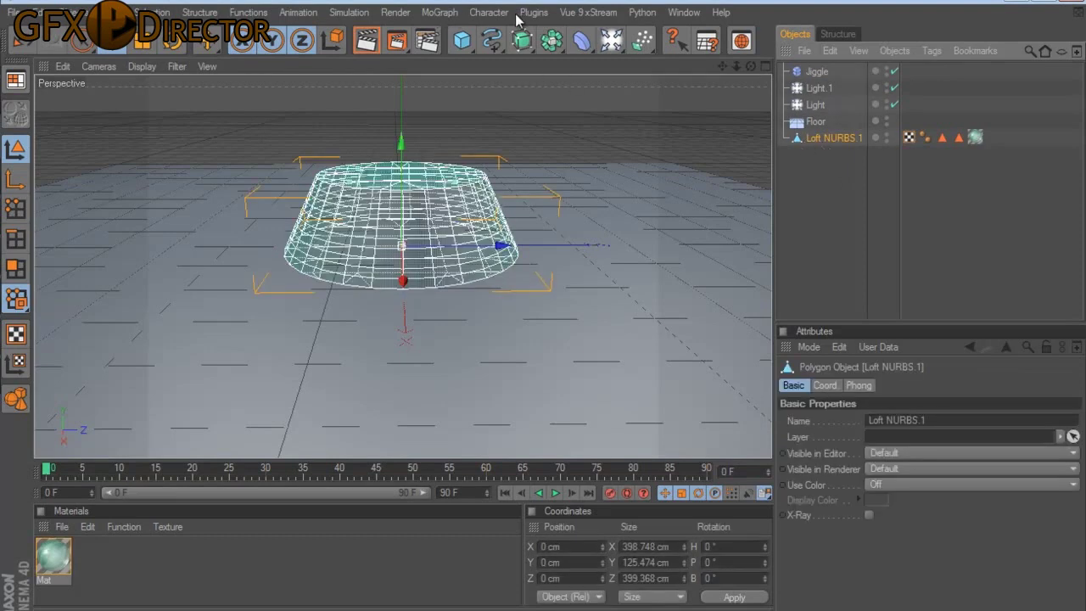
Paint vertex weights over the loft's top with the Paint Tool, Visible Only unchecked.
{"action": "left_click", "coordinate": [490, 14]}
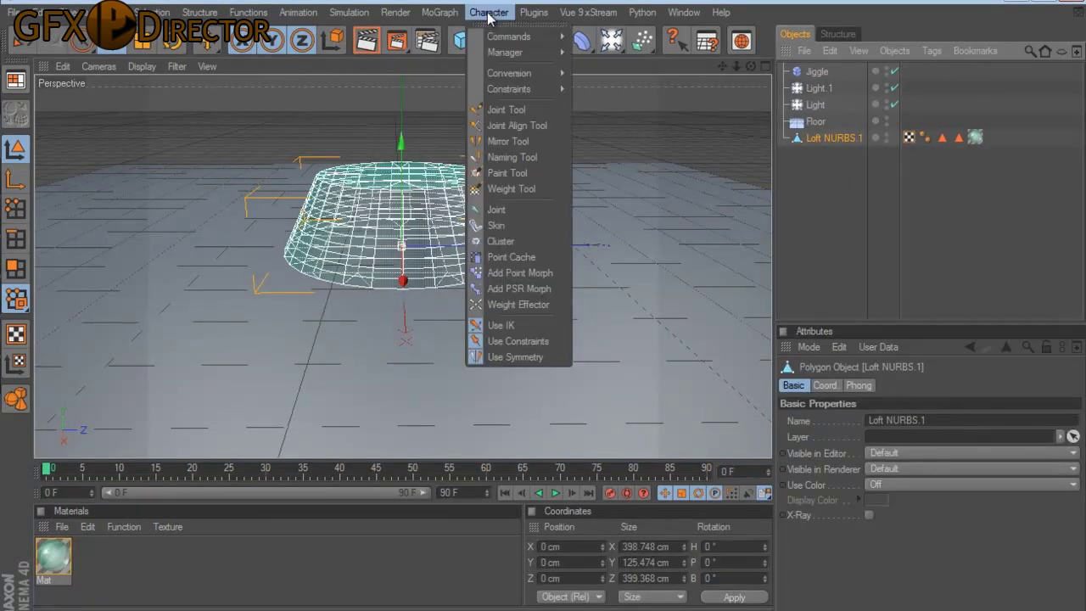
{"action": "left_click", "coordinate": [524, 174]}
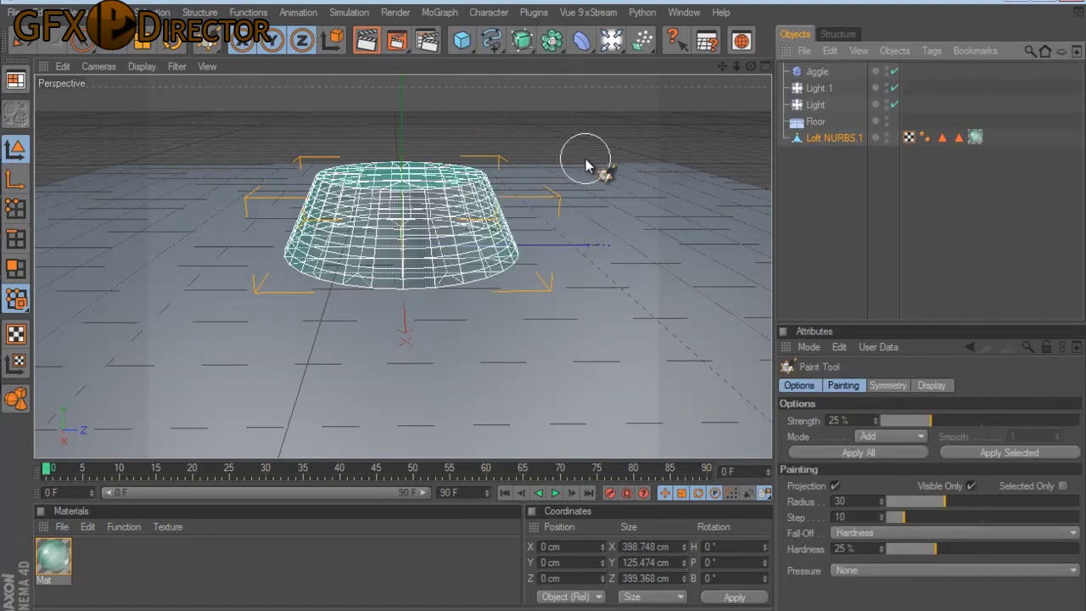
{"action": "scroll", "coordinate": [578, 167], "scroll_direction": "up", "scroll_amount": 2}
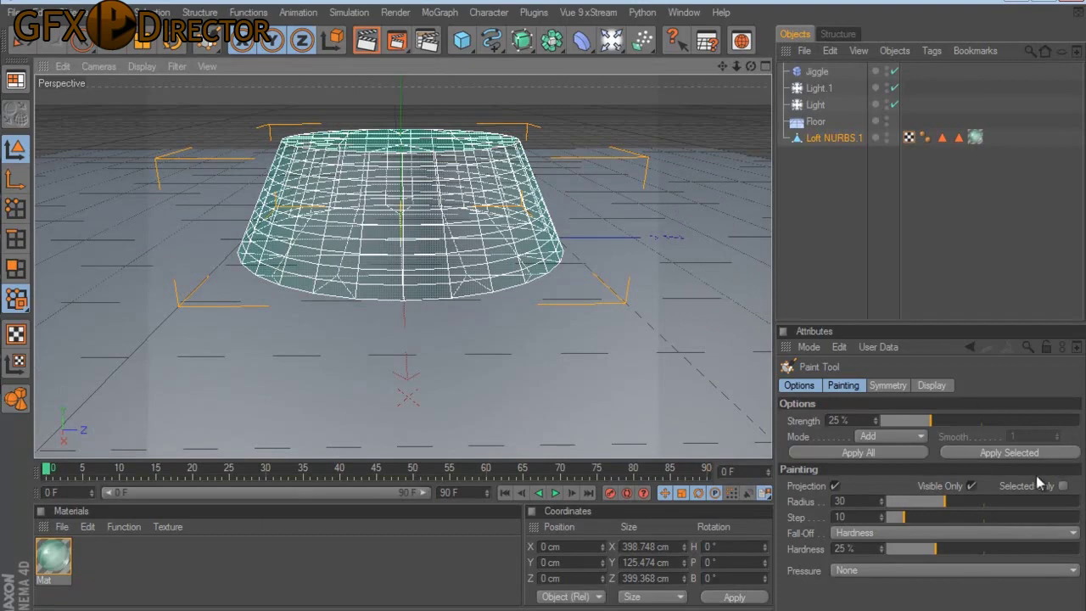
{"action": "left_click", "coordinate": [972, 487]}
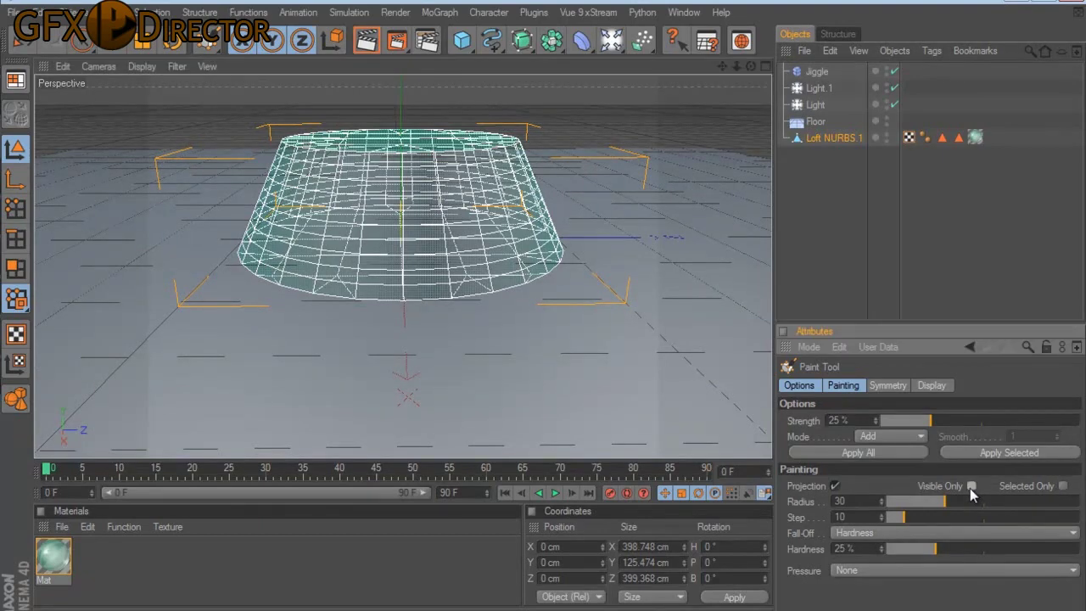
{"action": "left_click_drag", "start_coordinate": [722, 68], "coordinate": [548, 310]}
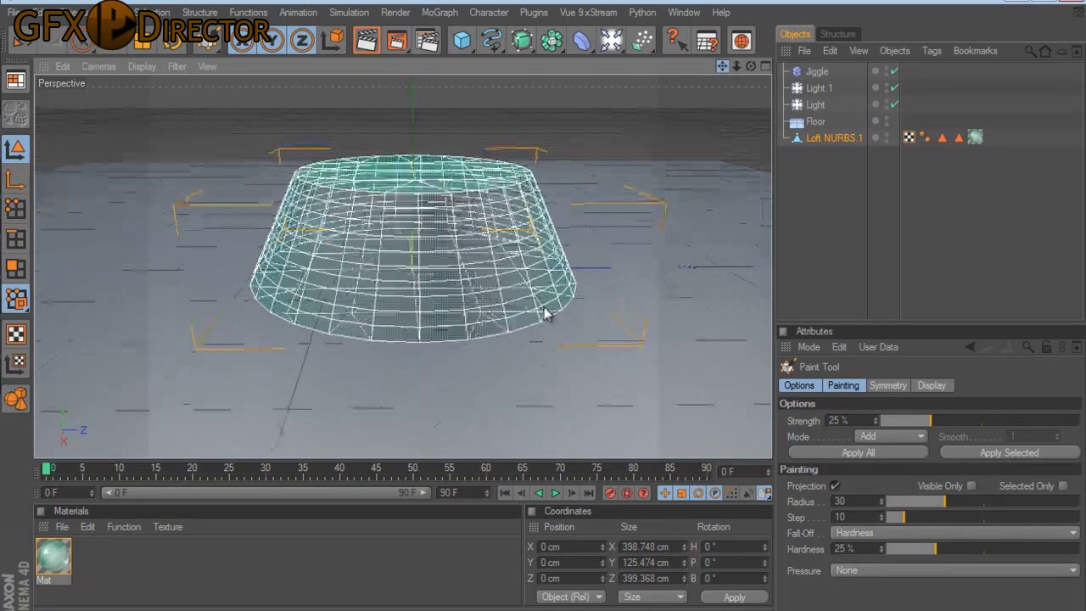
{"action": "mouse_move", "coordinate": [543, 171]}
{"action": "left_mouse_down"}
{"action": "mouse_move", "coordinate": [465, 175]}
{"action": "mouse_move", "coordinate": [335, 210]}
{"action": "mouse_move", "coordinate": [446, 201]}
{"action": "mouse_move", "coordinate": [552, 182]}
{"action": "mouse_move", "coordinate": [368, 178]}
{"action": "mouse_move", "coordinate": [274, 205]}
{"action": "mouse_move", "coordinate": [376, 255]}
{"action": "mouse_move", "coordinate": [504, 238]}
{"action": "mouse_move", "coordinate": [266, 218]}
{"action": "mouse_move", "coordinate": [563, 252]}
{"action": "mouse_move", "coordinate": [392, 269]}
{"action": "mouse_move", "coordinate": [303, 262]}
{"action": "mouse_move", "coordinate": [249, 243]}
{"action": "mouse_move", "coordinate": [372, 283]}
{"action": "mouse_move", "coordinate": [509, 272]}
{"action": "mouse_move", "coordinate": [575, 243]}
{"action": "mouse_move", "coordinate": [456, 281]}
{"action": "mouse_move", "coordinate": [357, 283]}
{"action": "mouse_move", "coordinate": [254, 255]}
{"action": "left_mouse_up"}
Set the paint brush to 0% hardness with a radius of 69.
{"action": "left_click_drag", "start_coordinate": [914, 552], "coordinate": [871, 554]}
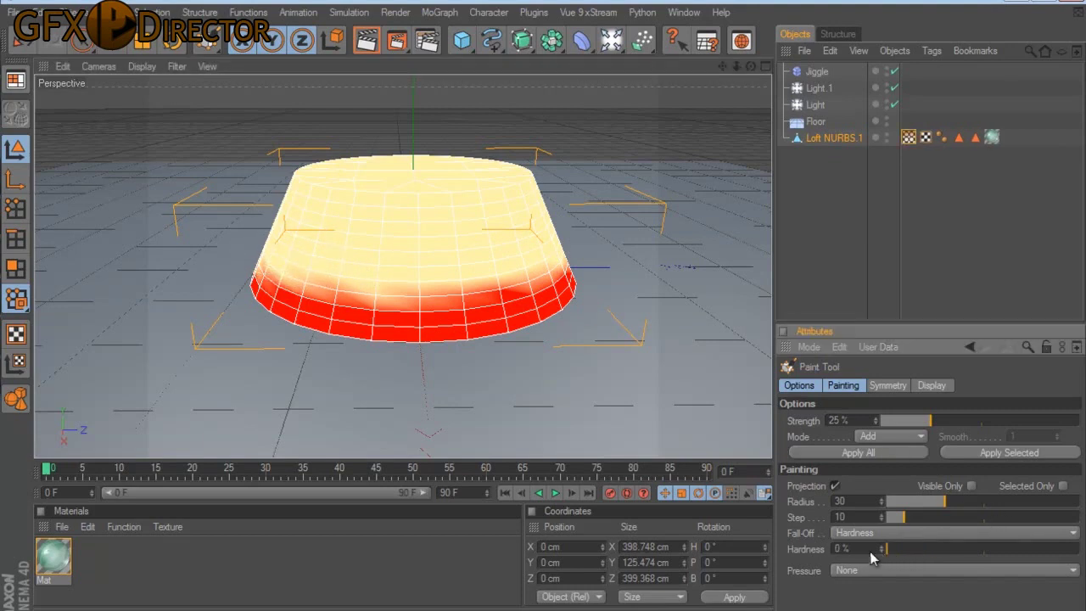
{"action": "left_click", "coordinate": [857, 533]}
{"action": "left_click", "coordinate": [937, 599]}
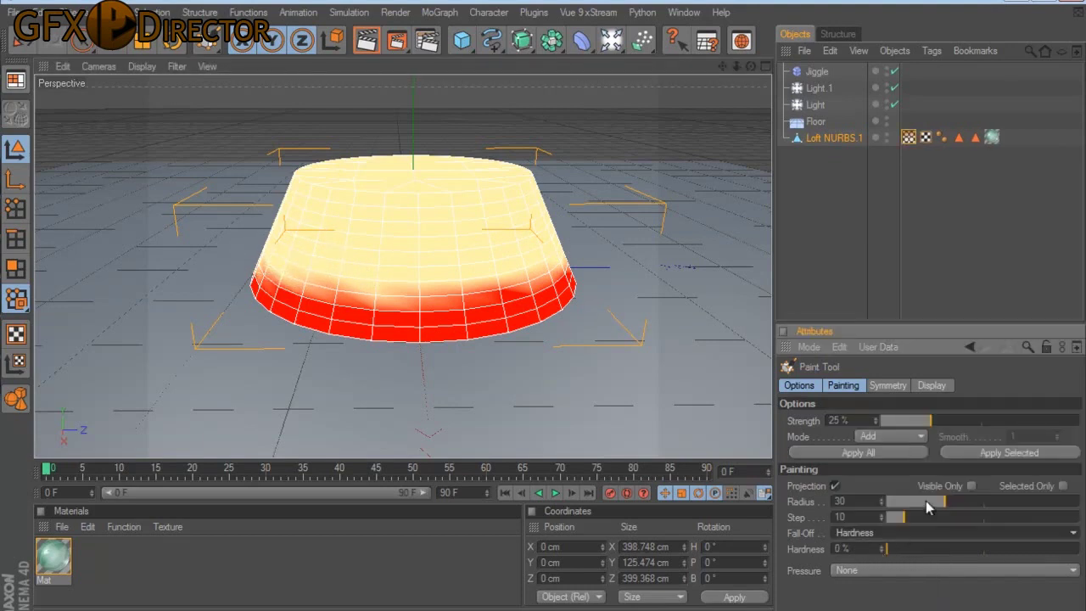
{"action": "left_click_drag", "start_coordinate": [953, 502], "coordinate": [1023, 501]}
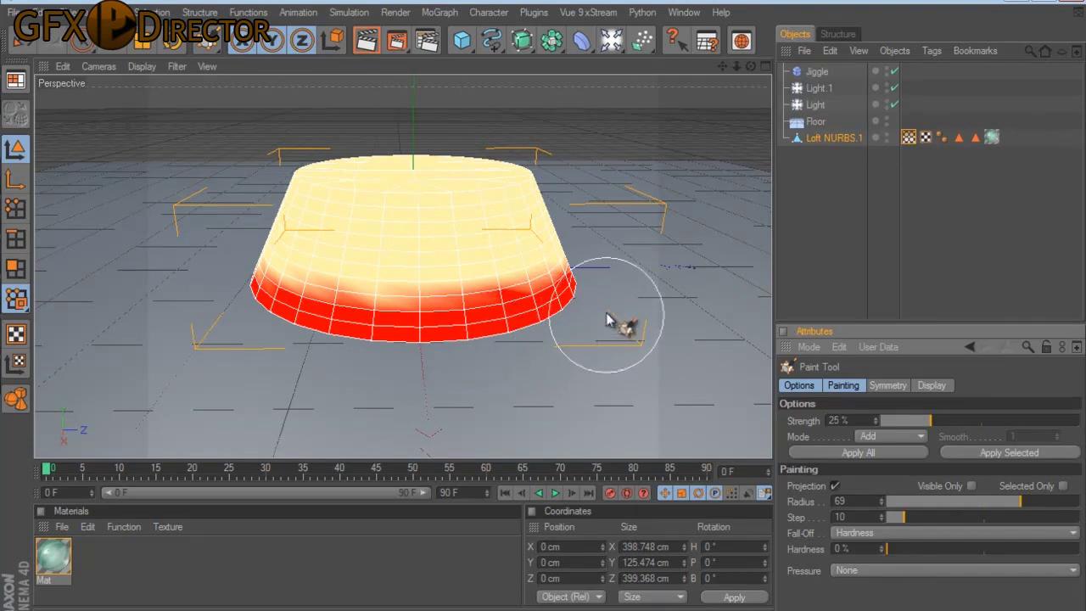
Paint the loft's lower band, raising Strength to 70% for the second stroke.
{"action": "mouse_move", "coordinate": [608, 319]}
{"action": "left_mouse_down"}
{"action": "mouse_move", "coordinate": [316, 325]}
{"action": "mouse_move", "coordinate": [316, 340]}
{"action": "left_mouse_up"}
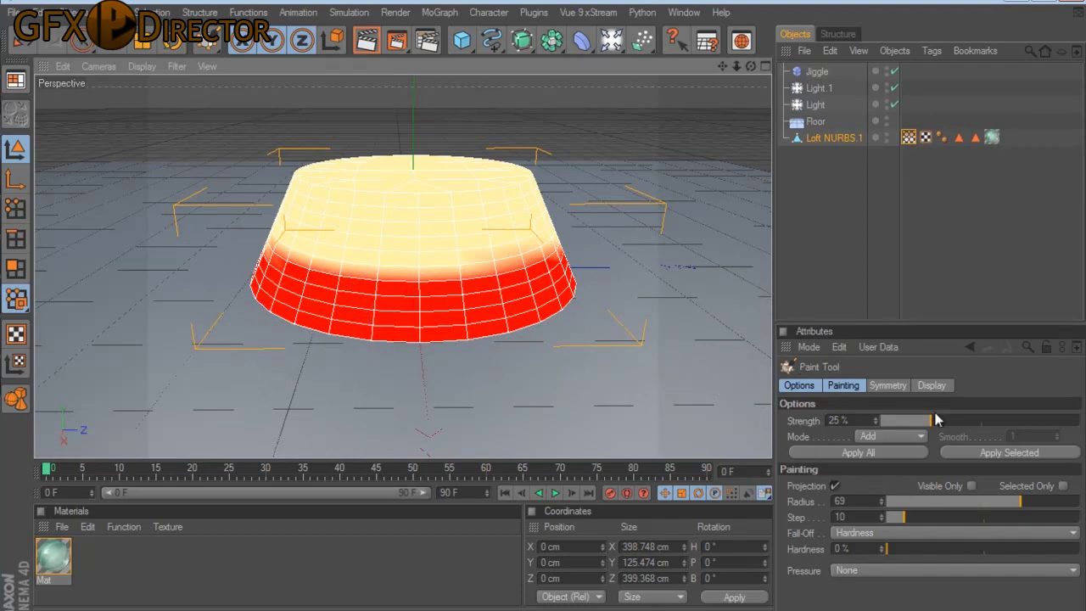
{"action": "left_click_drag", "start_coordinate": [954, 424], "coordinate": [1022, 425]}
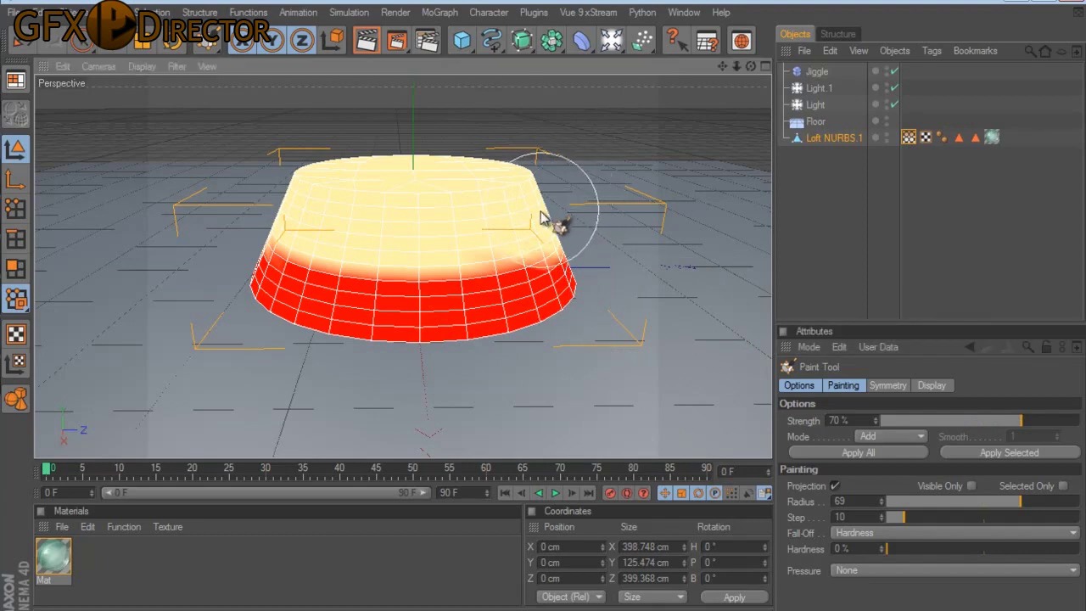
{"action": "mouse_move", "coordinate": [552, 226]}
{"action": "left_mouse_down"}
{"action": "mouse_move", "coordinate": [431, 246]}
{"action": "mouse_move", "coordinate": [310, 242]}
{"action": "mouse_move", "coordinate": [456, 253]}
{"action": "mouse_move", "coordinate": [538, 242]}
{"action": "left_mouse_up"}
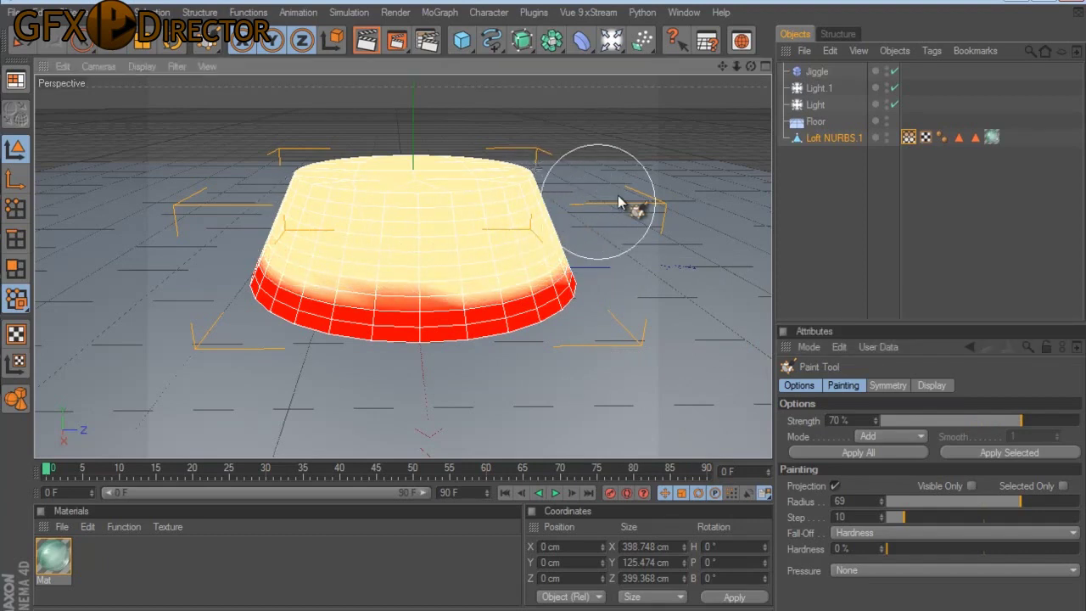
Make Jiggle a child of Loft NURBS.1 and inspect the painted vertex map.
{"action": "left_click", "coordinate": [844, 233]}
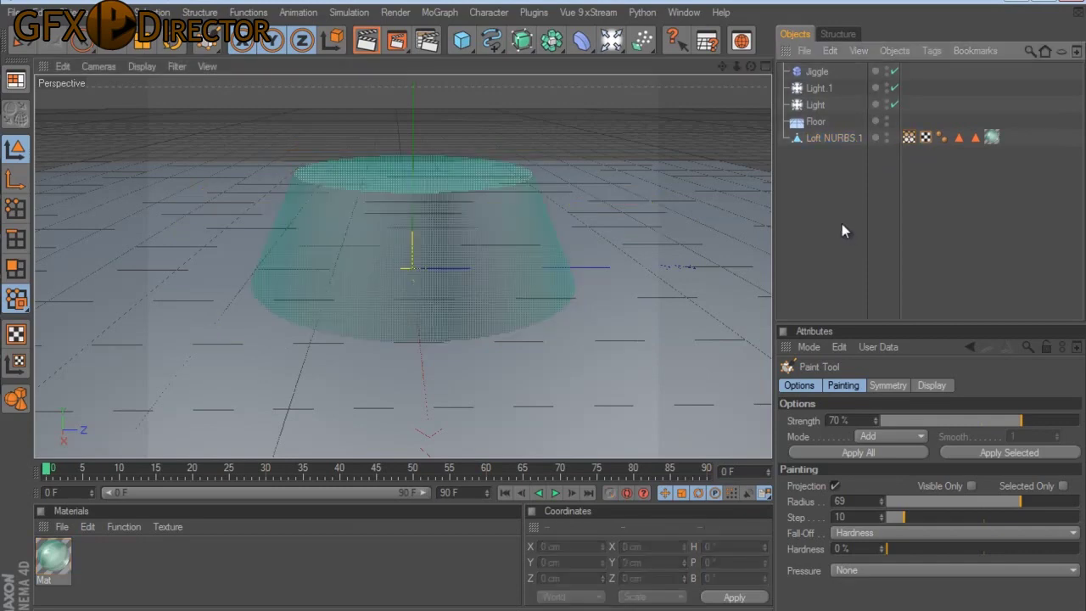
{"action": "left_click", "coordinate": [815, 75]}
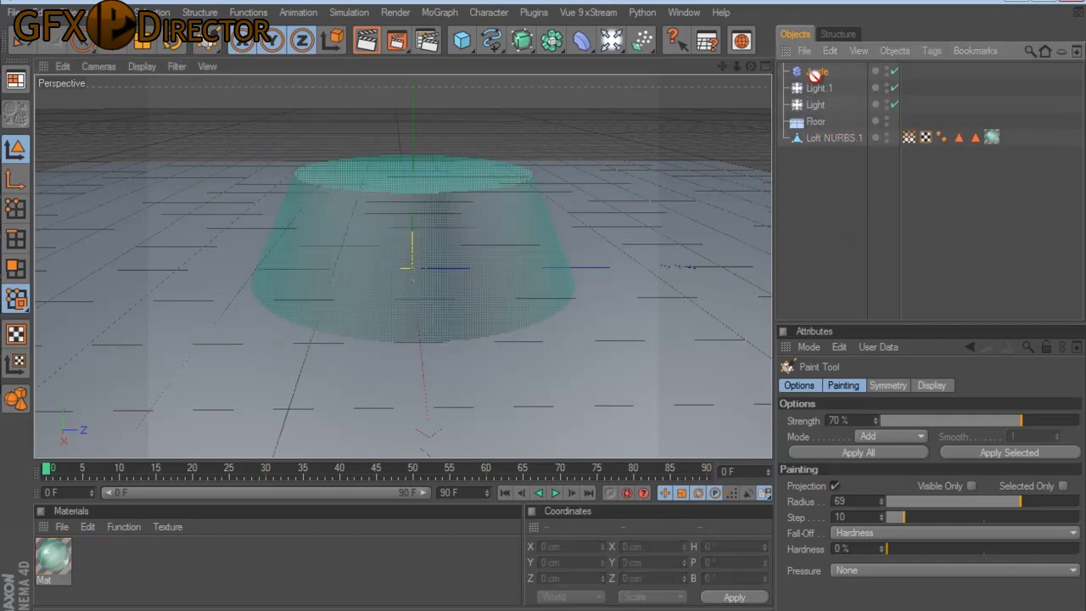
{"action": "left_click_drag", "start_coordinate": [815, 73], "coordinate": [823, 139]}
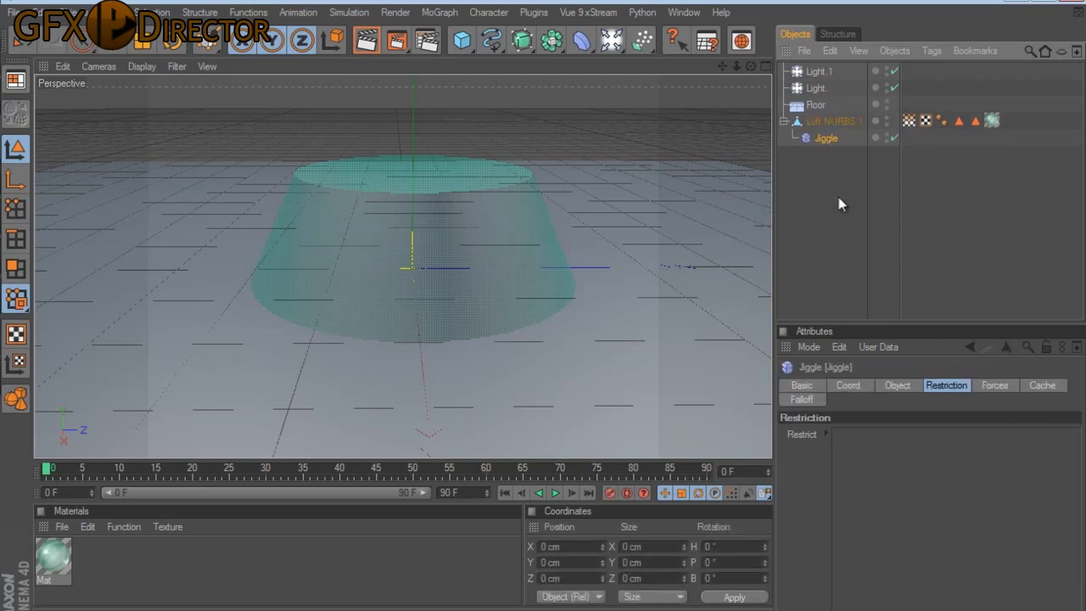
{"action": "left_click", "coordinate": [910, 120]}
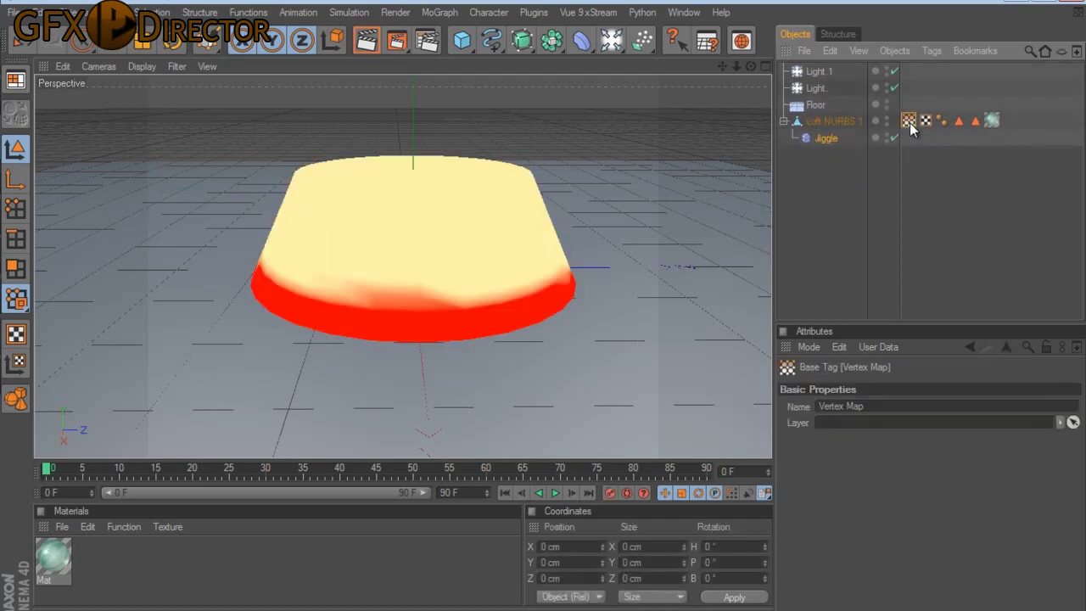
{"action": "left_click", "coordinate": [970, 347]}
Restrict the Jiggle deformer to the Vertex Map tag in its Restriction tab.
{"action": "left_click", "coordinate": [809, 387]}
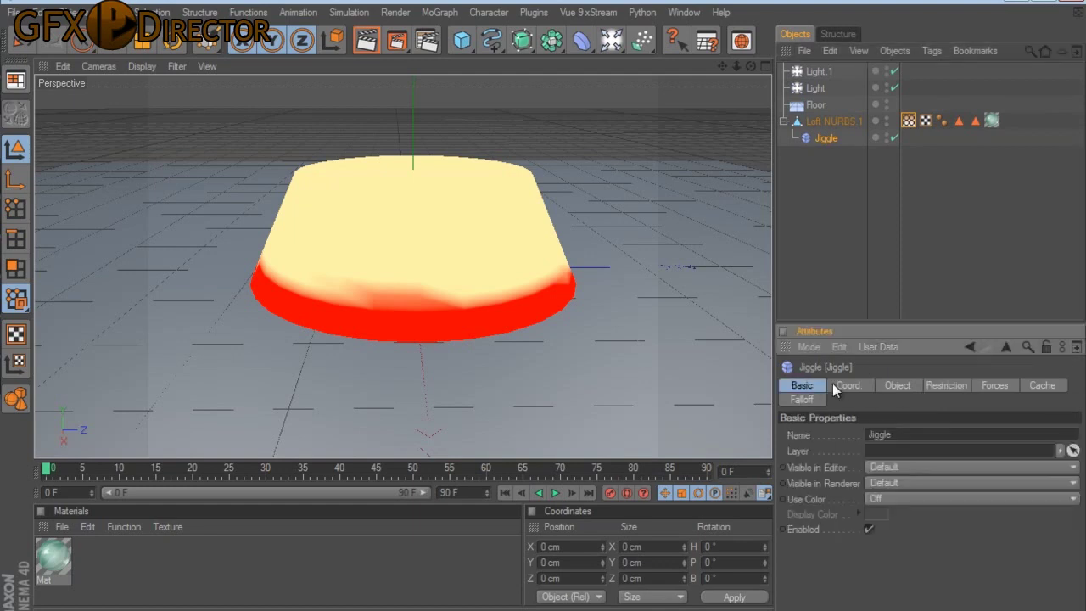
{"action": "left_click", "coordinate": [842, 387]}
{"action": "left_click", "coordinate": [892, 386]}
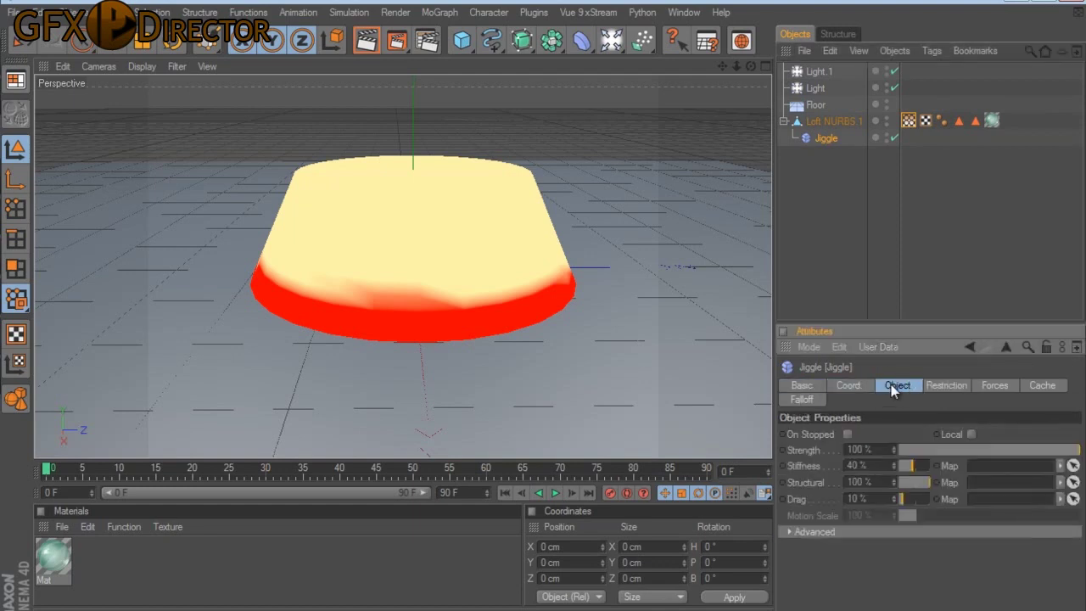
{"action": "left_click", "coordinate": [942, 389]}
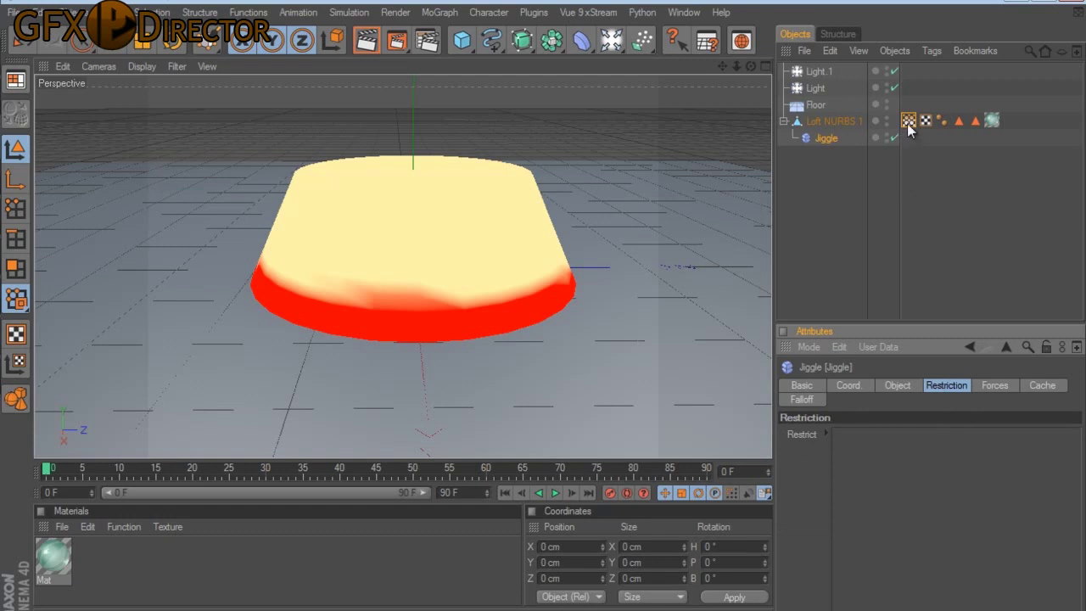
{"action": "left_click_drag", "start_coordinate": [910, 127], "coordinate": [909, 122]}
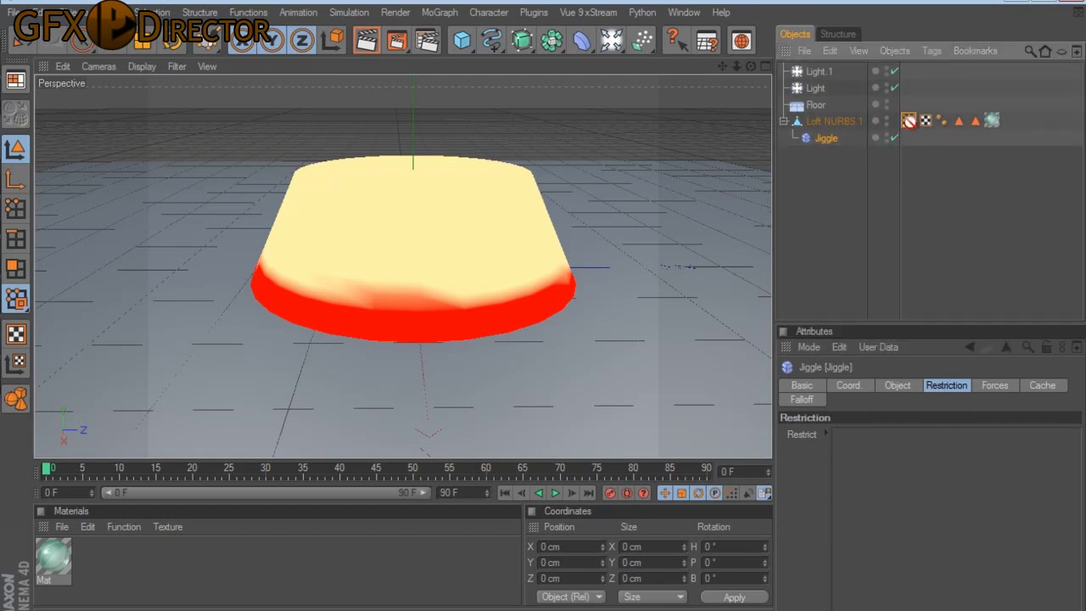
{"action": "left_click_drag", "start_coordinate": [909, 121], "coordinate": [627, 171]}
{"action": "left_click_drag", "start_coordinate": [908, 124], "coordinate": [913, 310]}
{"action": "left_click_drag", "start_coordinate": [913, 482], "coordinate": [913, 483]}
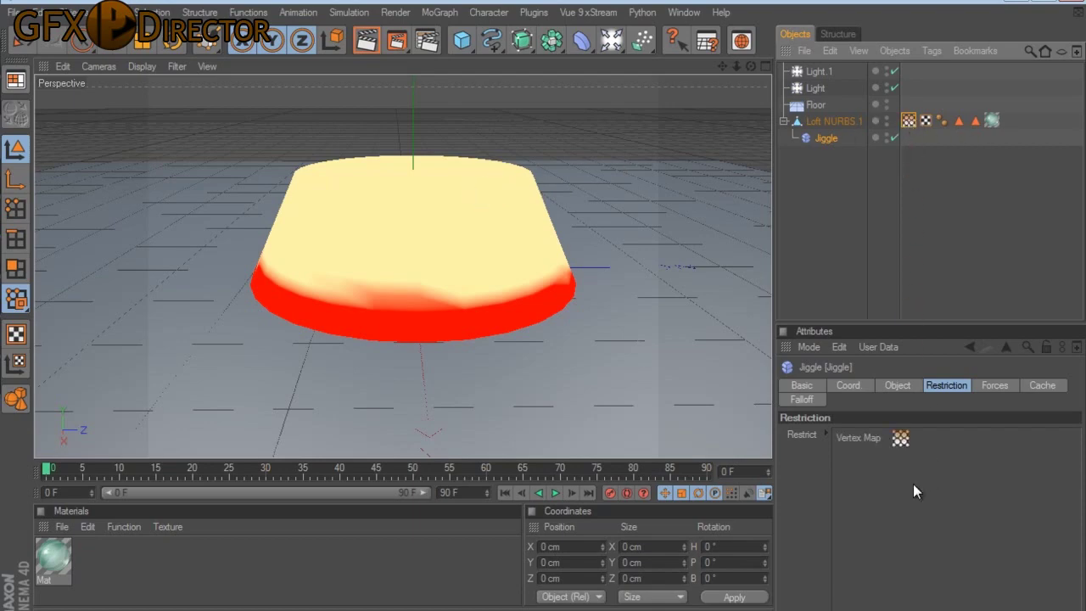
{"action": "left_click", "coordinate": [846, 255]}
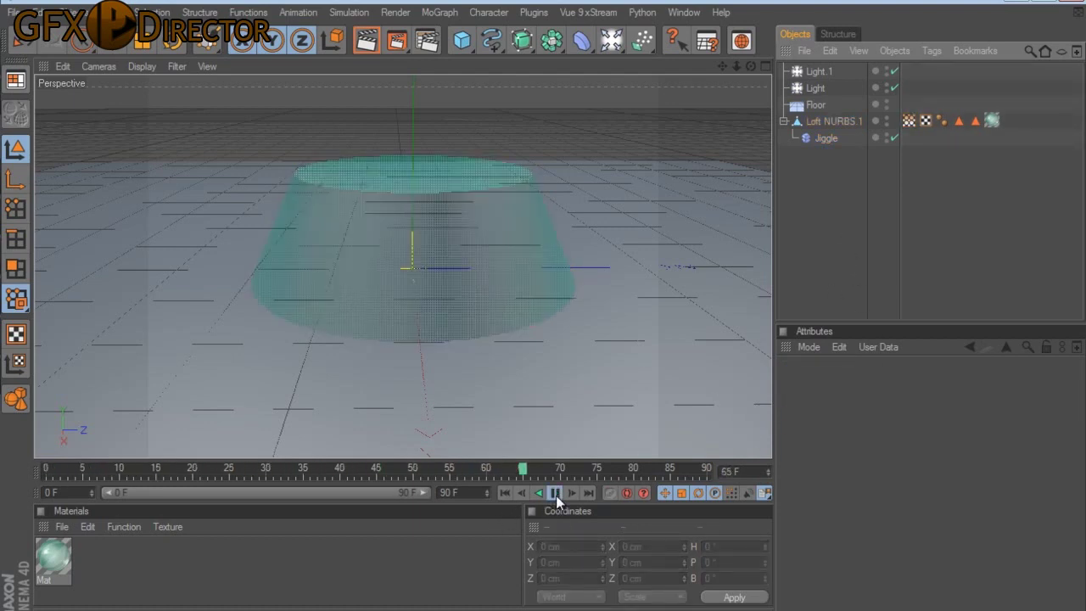
Select Loft NURBS.1 at frame 0, enable Auto Keying and go to frame 15.
{"action": "left_click", "coordinate": [505, 495]}
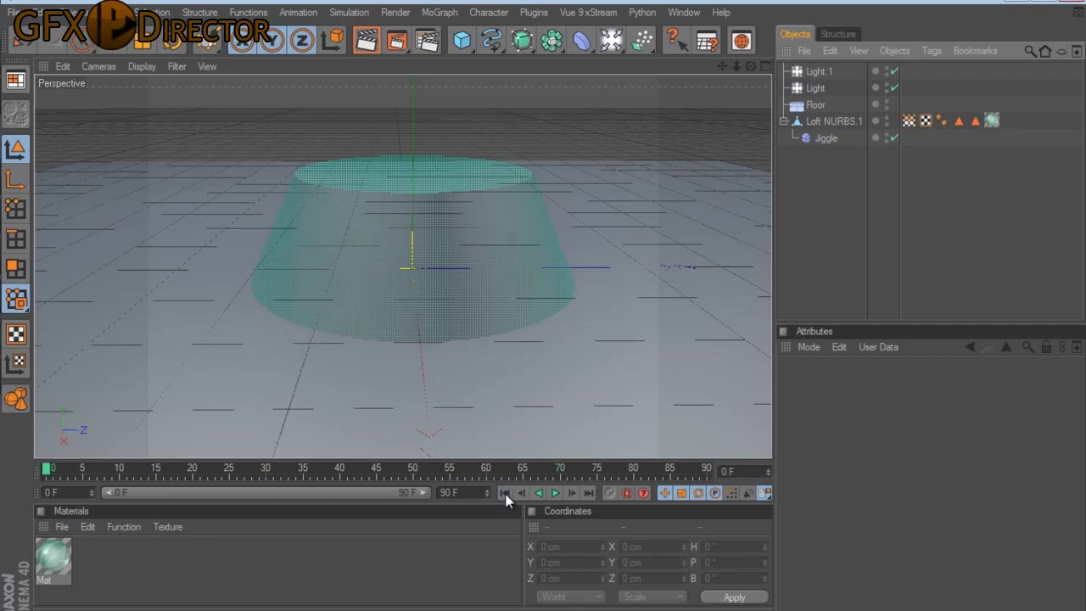
{"action": "left_click", "coordinate": [848, 121]}
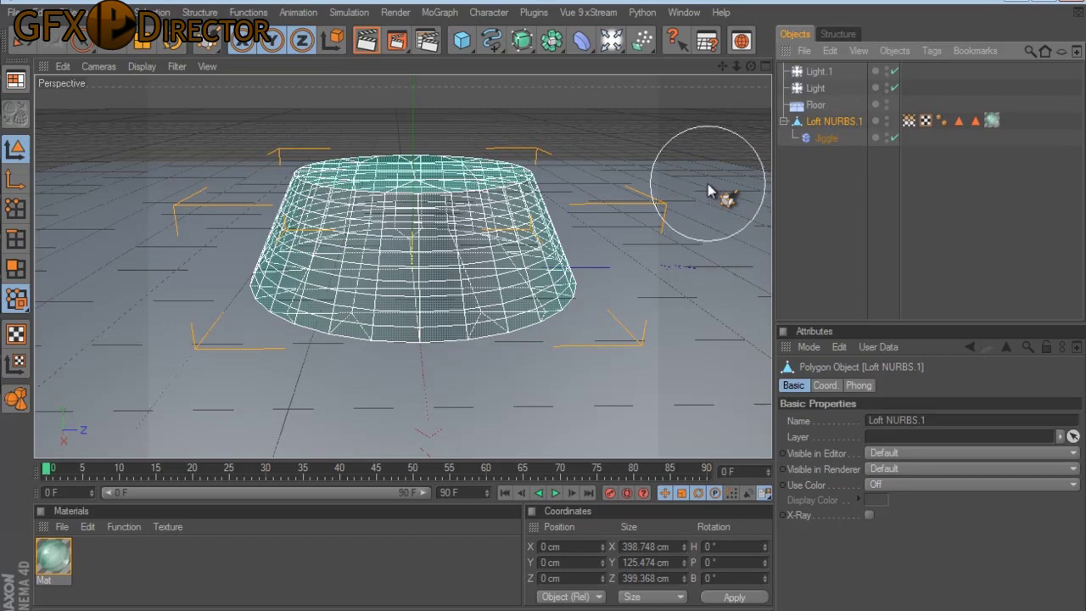
{"action": "left_click", "coordinate": [630, 499]}
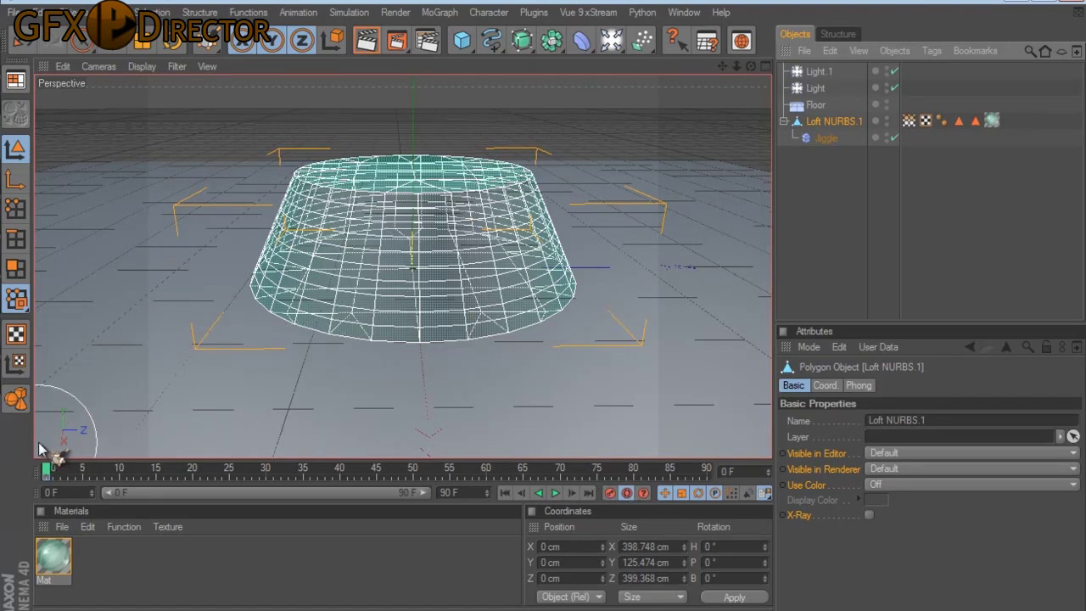
{"action": "left_click_drag", "start_coordinate": [48, 471], "coordinate": [158, 484]}
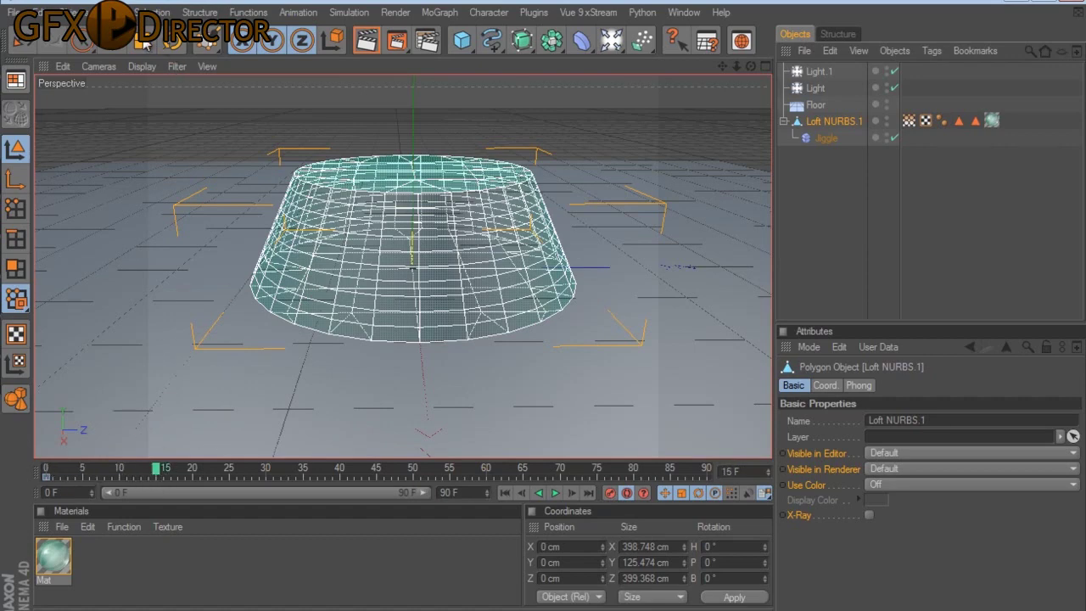
{"action": "left_click", "coordinate": [119, 49]}
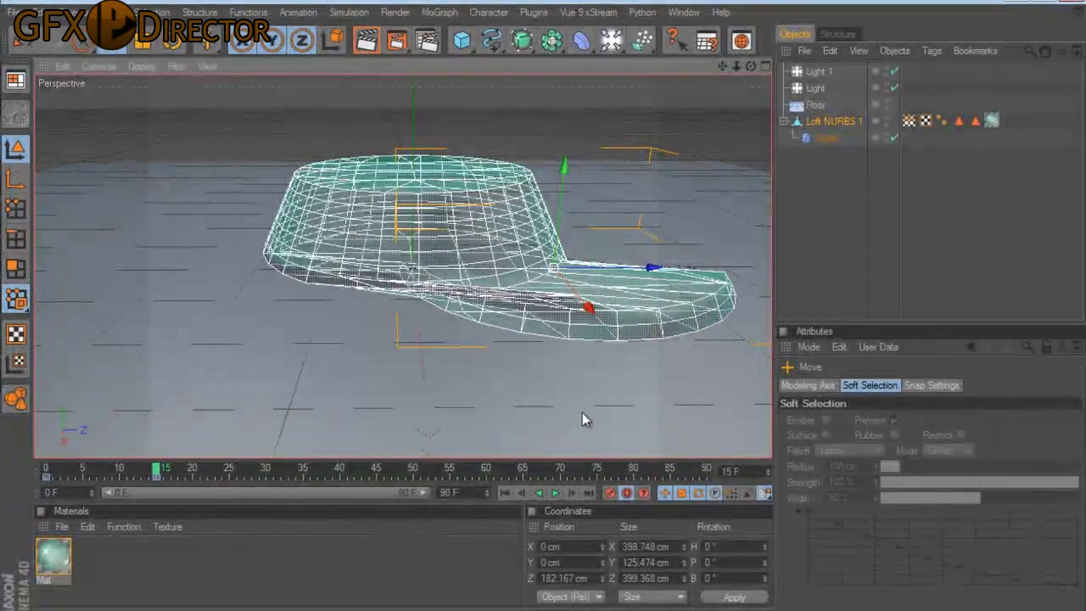
Play back the current animation from the first frame to preview it.
{"action": "left_click", "coordinate": [505, 494]}
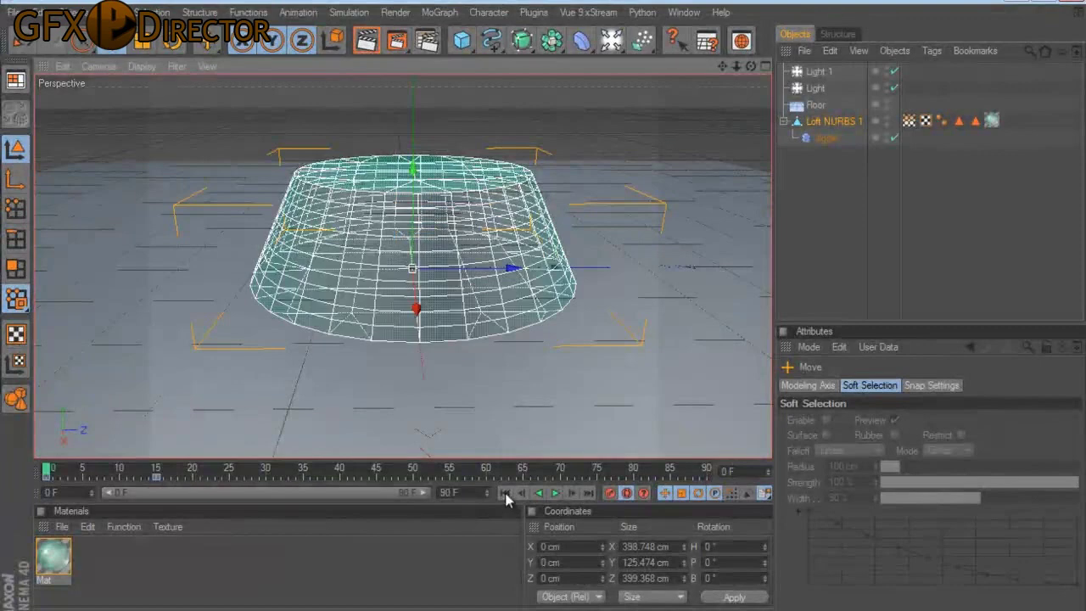
{"action": "left_click", "coordinate": [556, 493]}
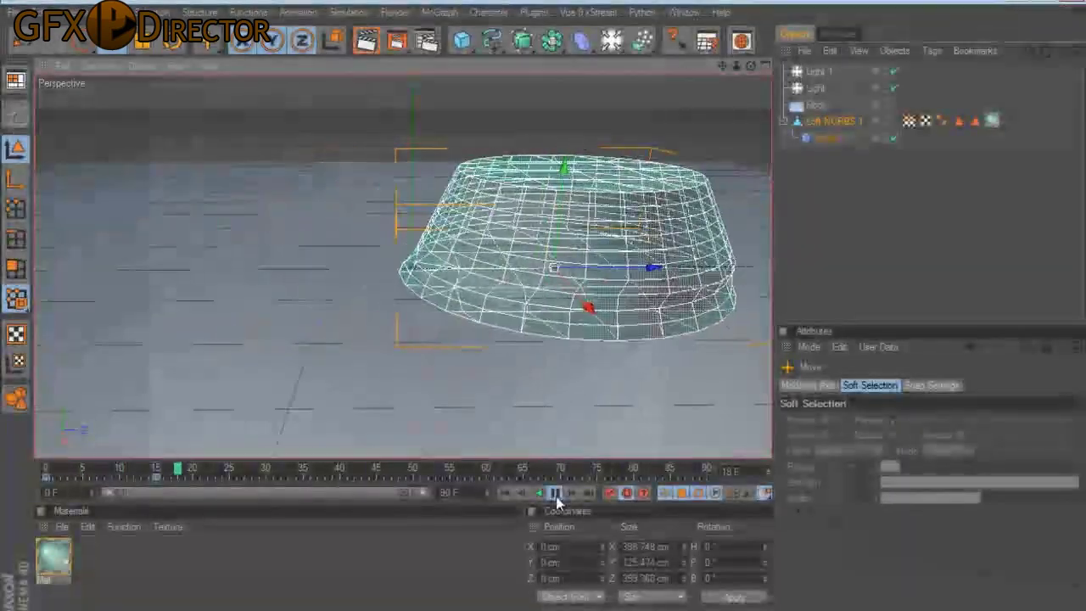
{"action": "left_click", "coordinate": [556, 493]}
{"action": "left_click", "coordinate": [506, 493]}
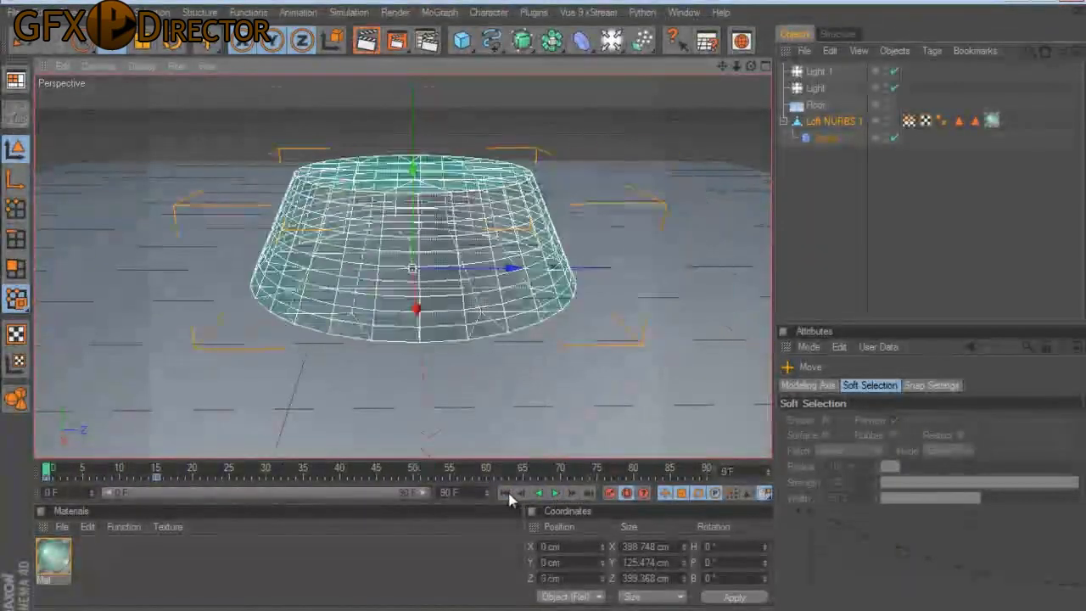
{"action": "left_click", "coordinate": [556, 494]}
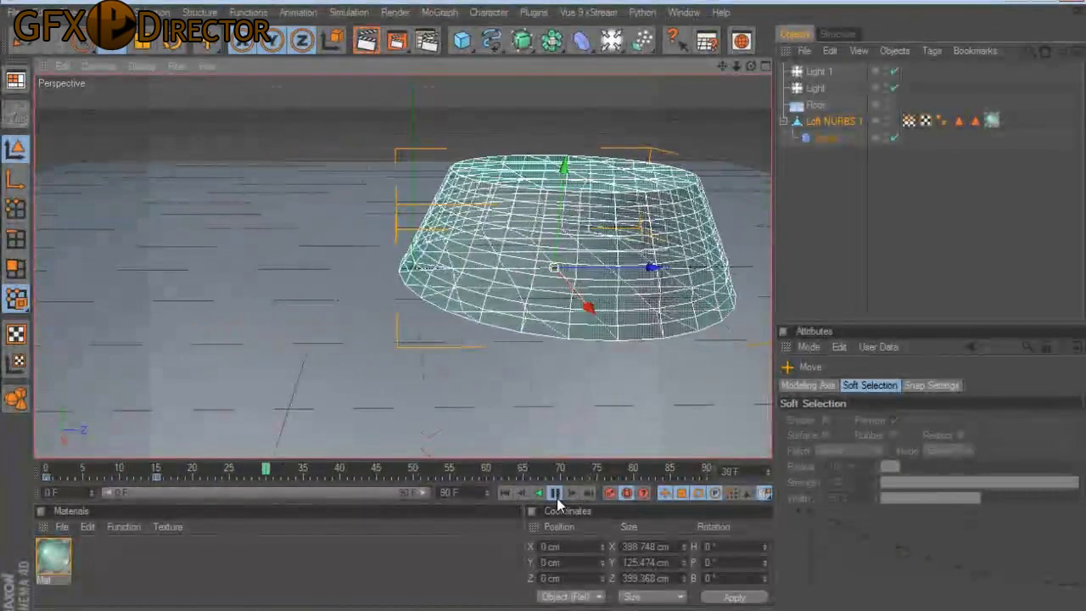
{"action": "left_click", "coordinate": [506, 493]}
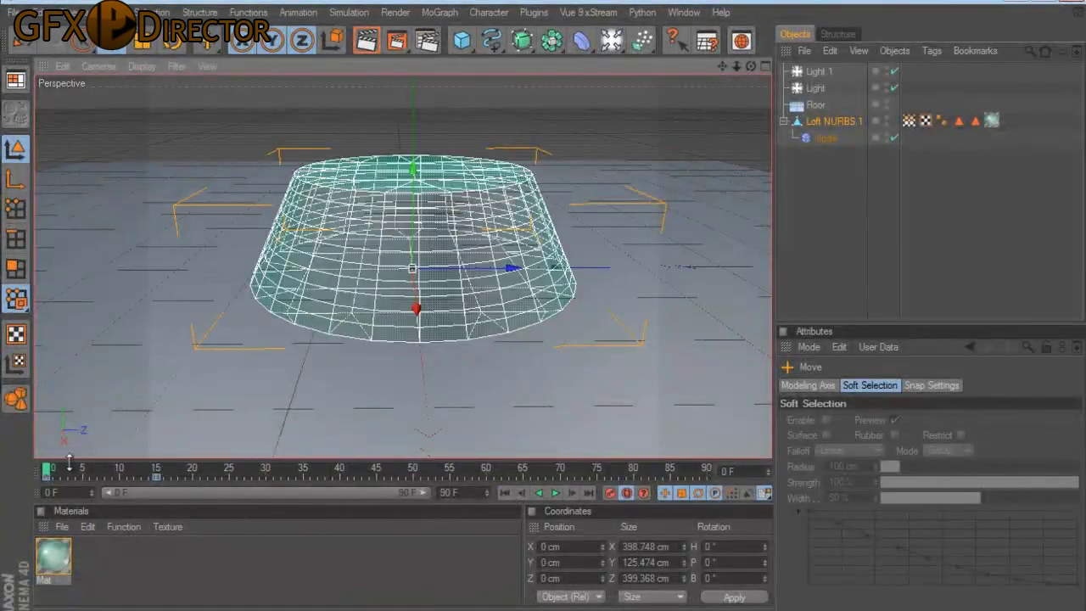
Keyframe the spline sliding along Z at frames 30, 45 and 60, then replay it.
{"action": "left_click_drag", "start_coordinate": [70, 462], "coordinate": [268, 484]}
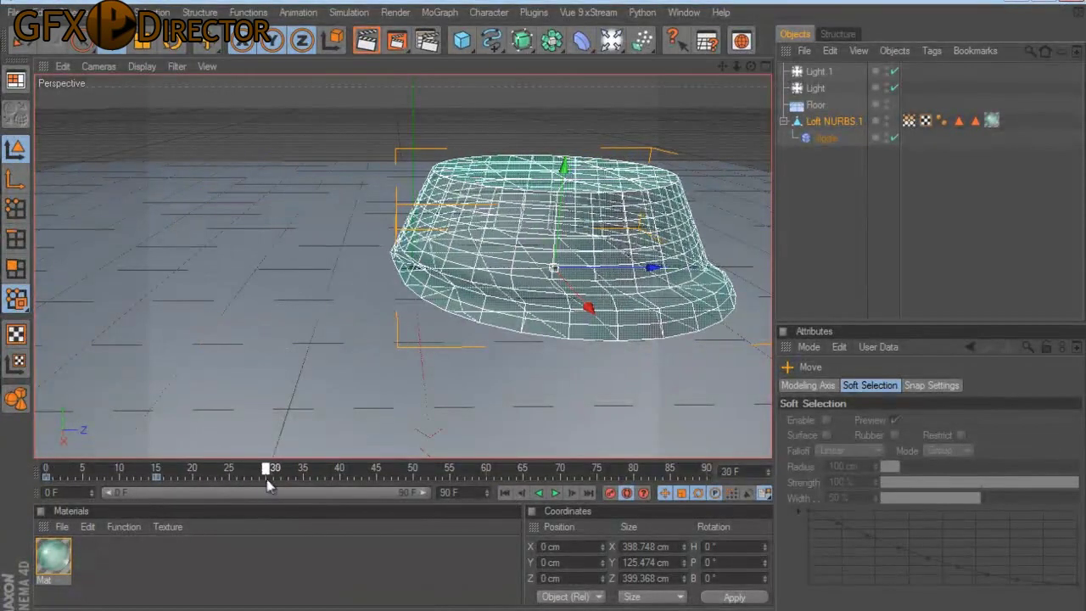
{"action": "left_click_drag", "start_coordinate": [655, 269], "coordinate": [539, 317]}
{"action": "left_click_drag", "start_coordinate": [265, 470], "coordinate": [376, 469]}
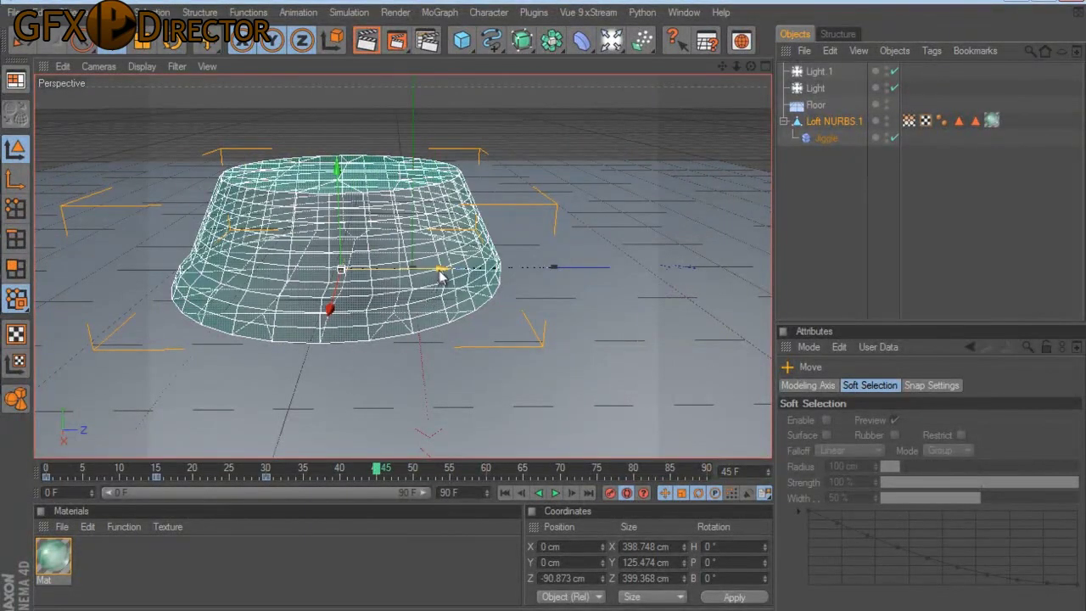
{"action": "left_click_drag", "start_coordinate": [441, 277], "coordinate": [652, 268]}
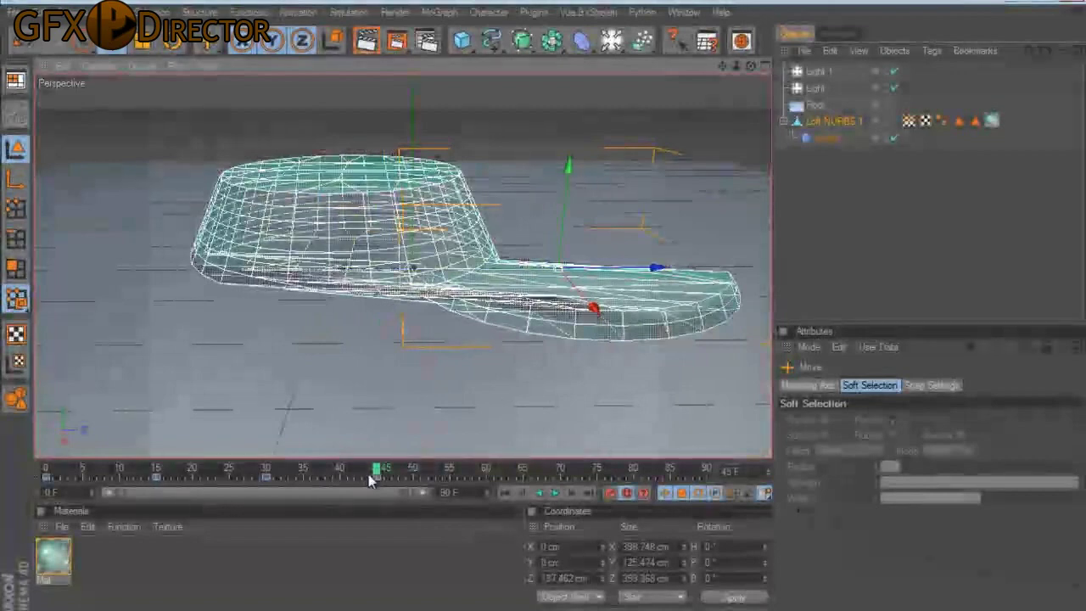
{"action": "left_click_drag", "start_coordinate": [373, 472], "coordinate": [494, 472]}
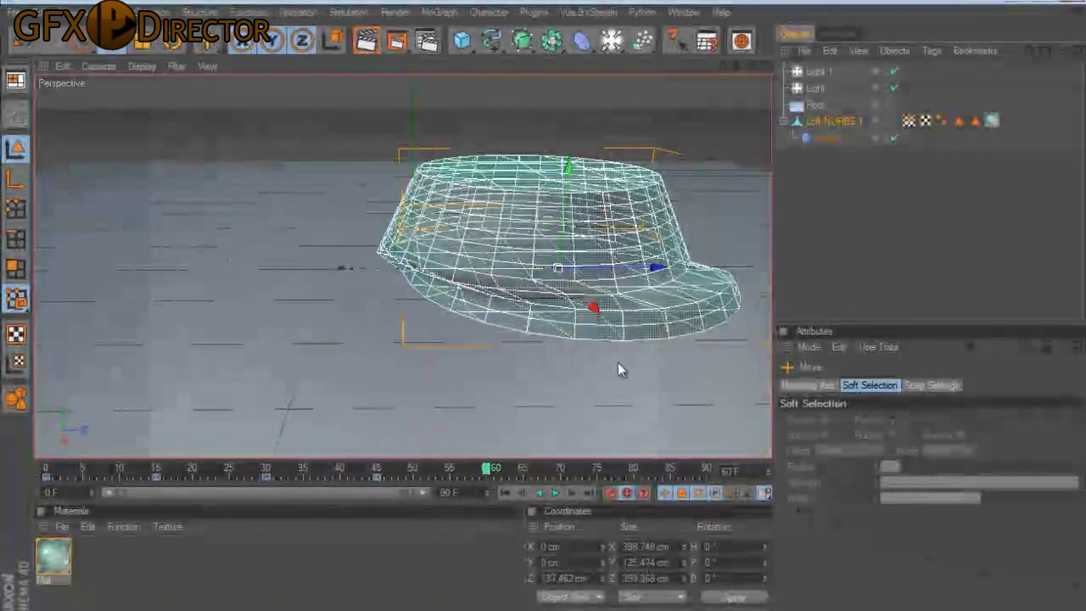
{"action": "left_click_drag", "start_coordinate": [619, 370], "coordinate": [546, 311]}
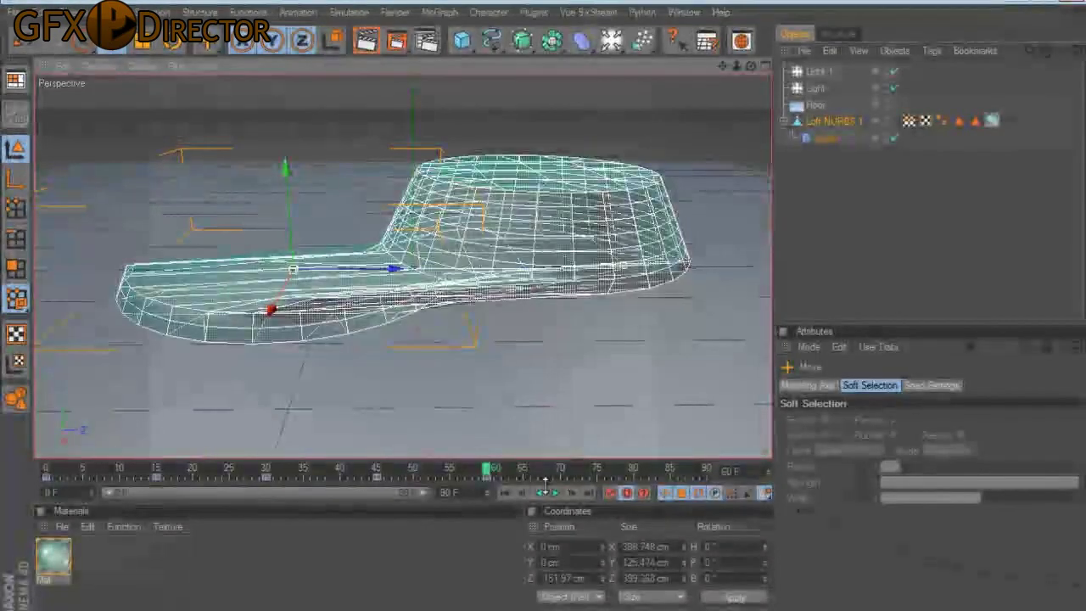
{"action": "left_click", "coordinate": [506, 493]}
{"action": "left_click", "coordinate": [554, 493]}
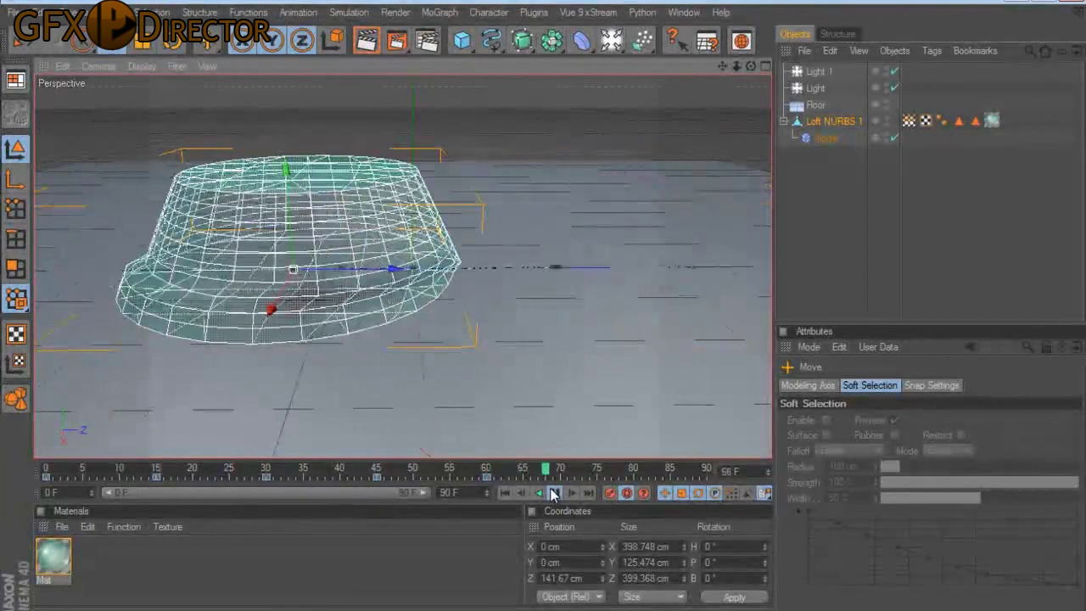
{"action": "left_click", "coordinate": [554, 494]}
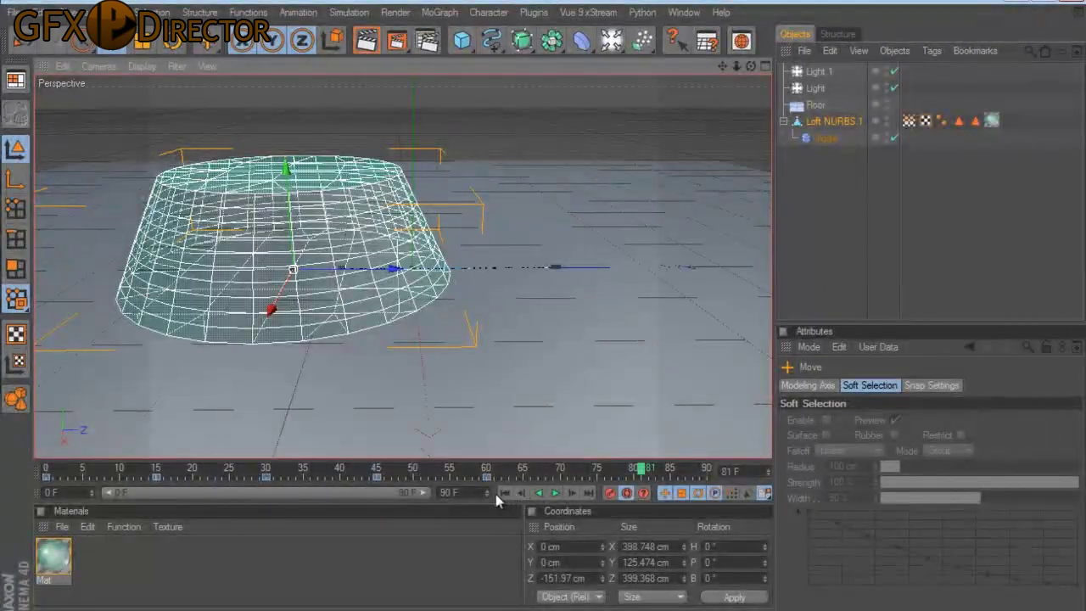
Set Jiggle's Stiffness to 81% and Strength to 64%, then play from frame 0.
{"action": "left_click", "coordinate": [822, 140]}
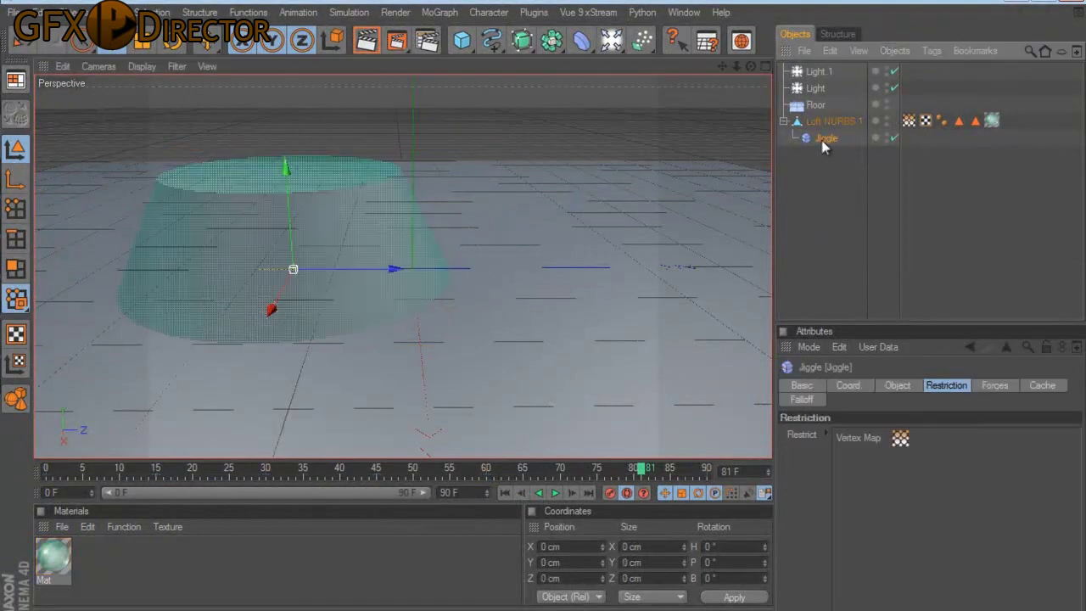
{"action": "left_click", "coordinate": [902, 386]}
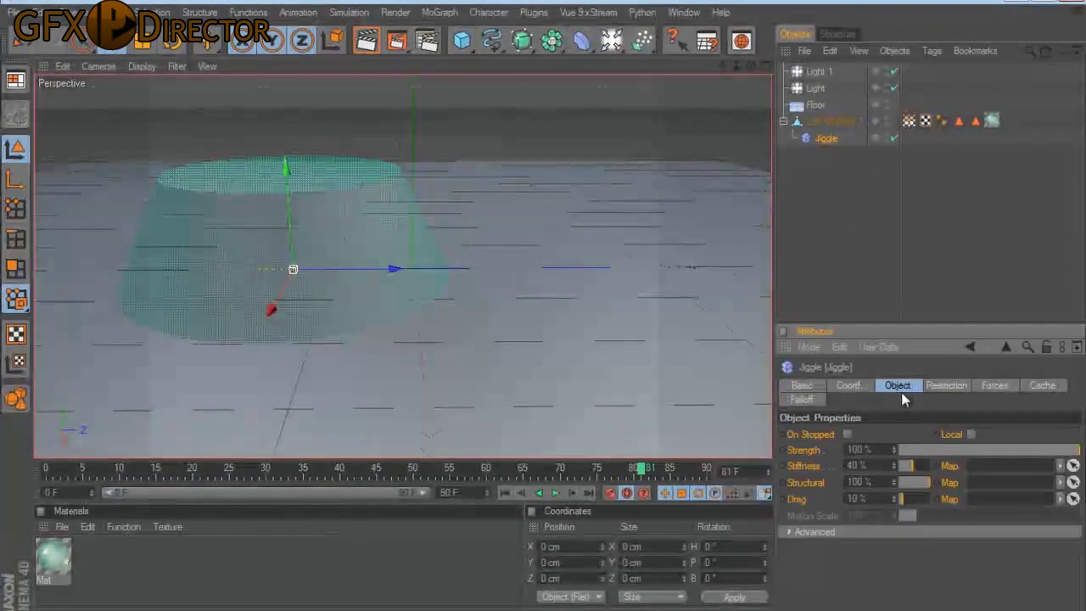
{"action": "left_click", "coordinate": [505, 494]}
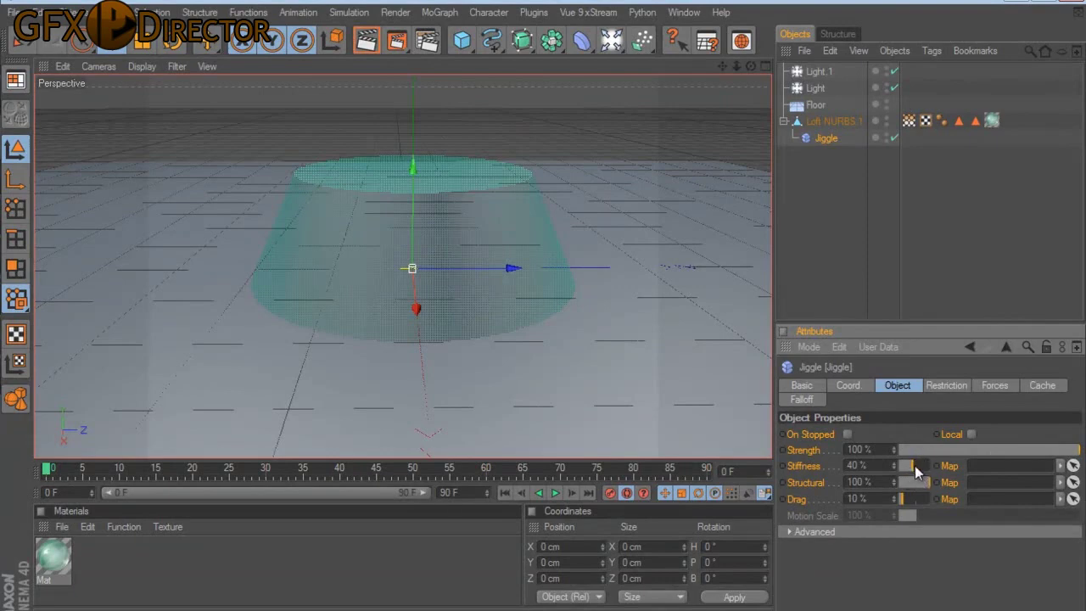
{"action": "left_click_drag", "start_coordinate": [914, 465], "coordinate": [926, 473]}
{"action": "left_click_drag", "start_coordinate": [1026, 455], "coordinate": [1017, 458]}
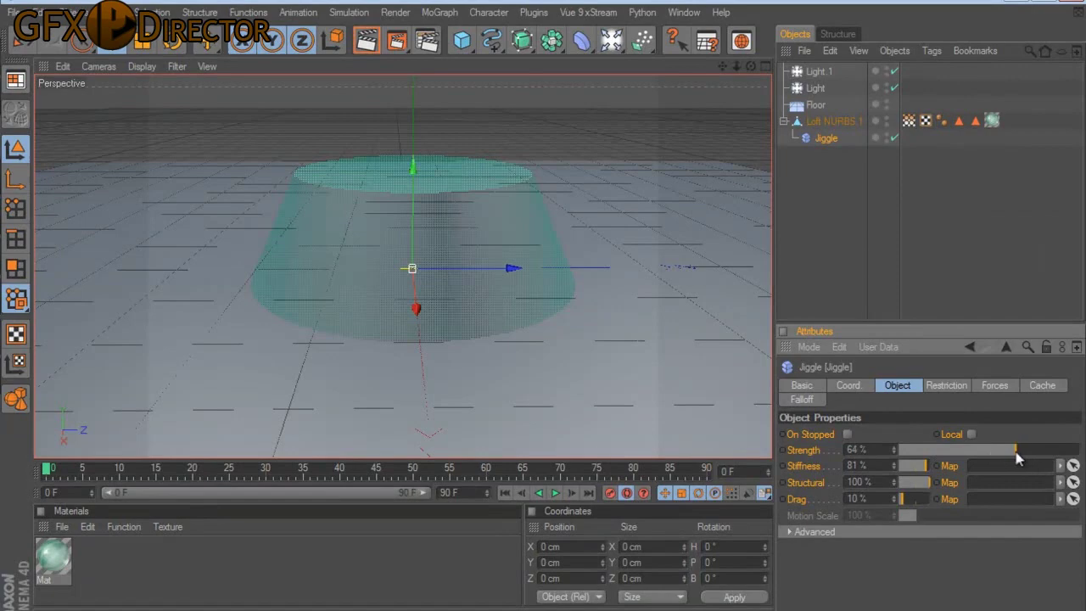
{"action": "left_click", "coordinate": [555, 493]}
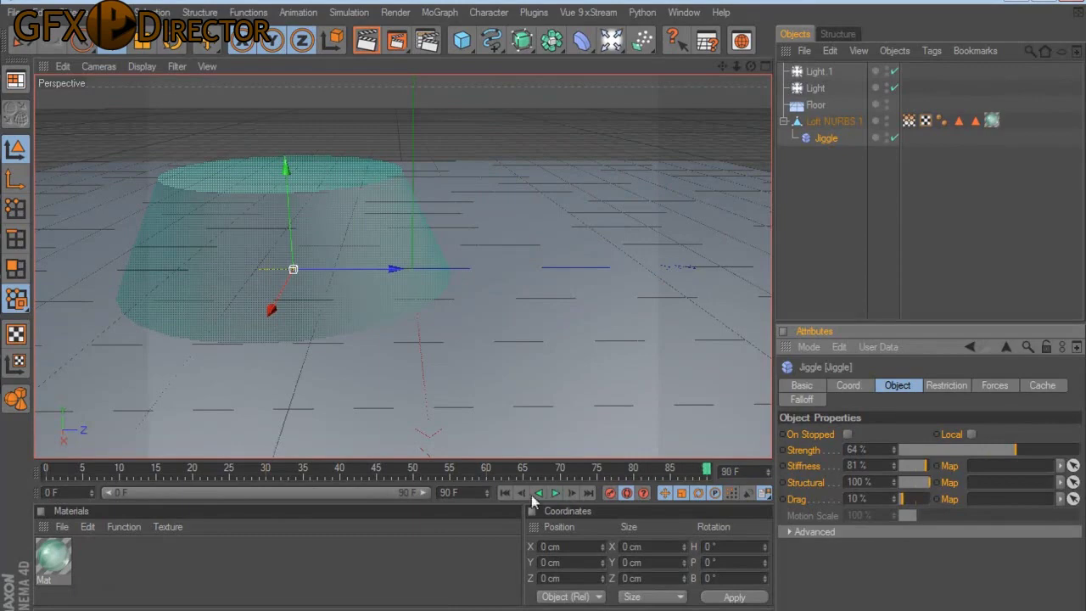
{"action": "left_click", "coordinate": [504, 493]}
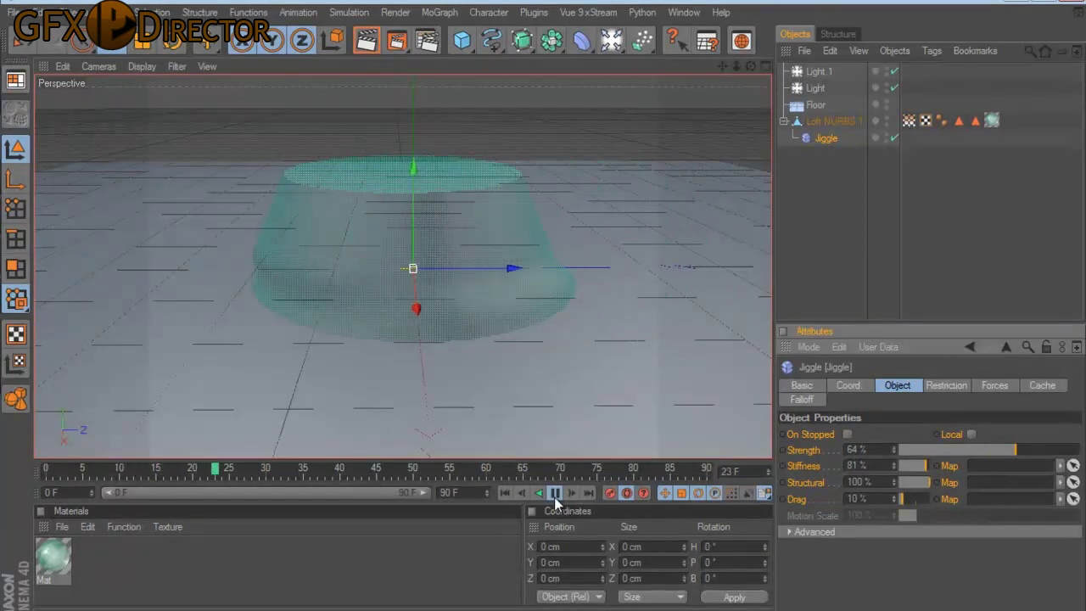
{"action": "left_click", "coordinate": [555, 495]}
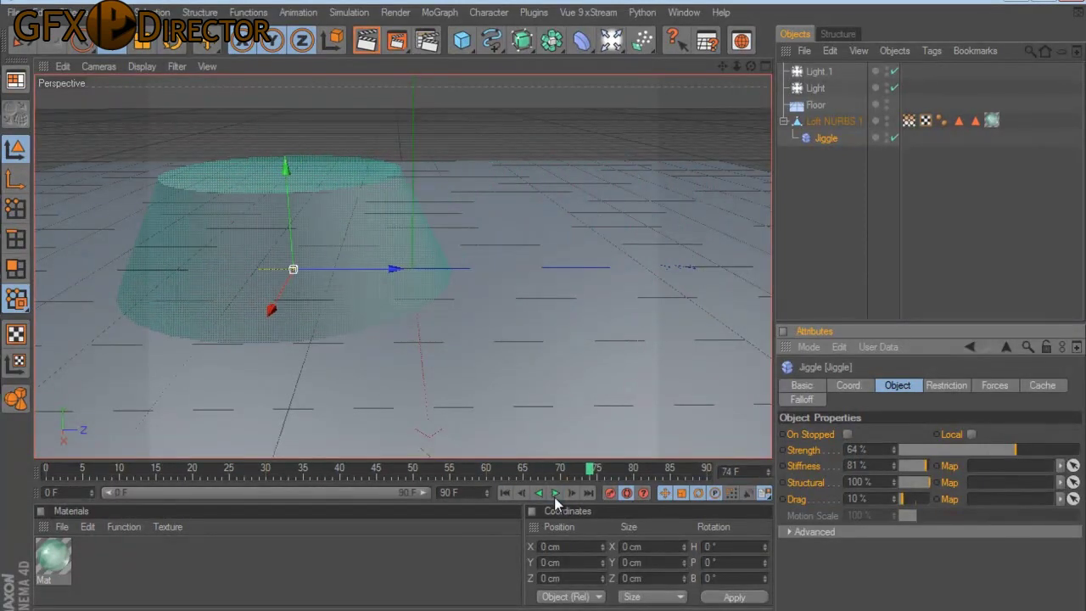
{"action": "left_click", "coordinate": [505, 493]}
{"action": "left_click", "coordinate": [555, 493]}
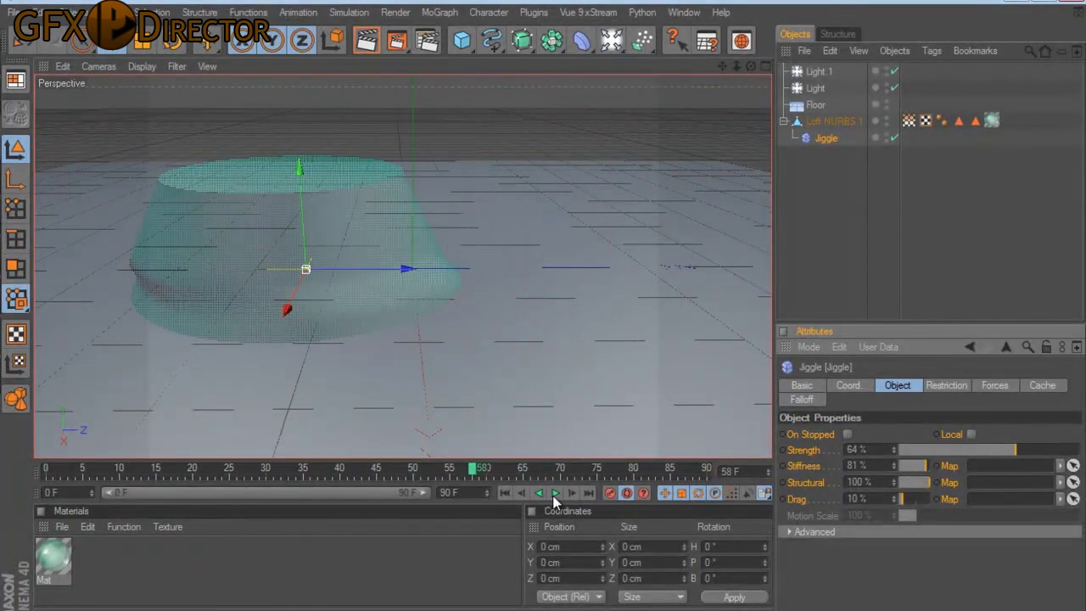
{"action": "left_click", "coordinate": [554, 497]}
{"action": "left_click", "coordinate": [505, 493]}
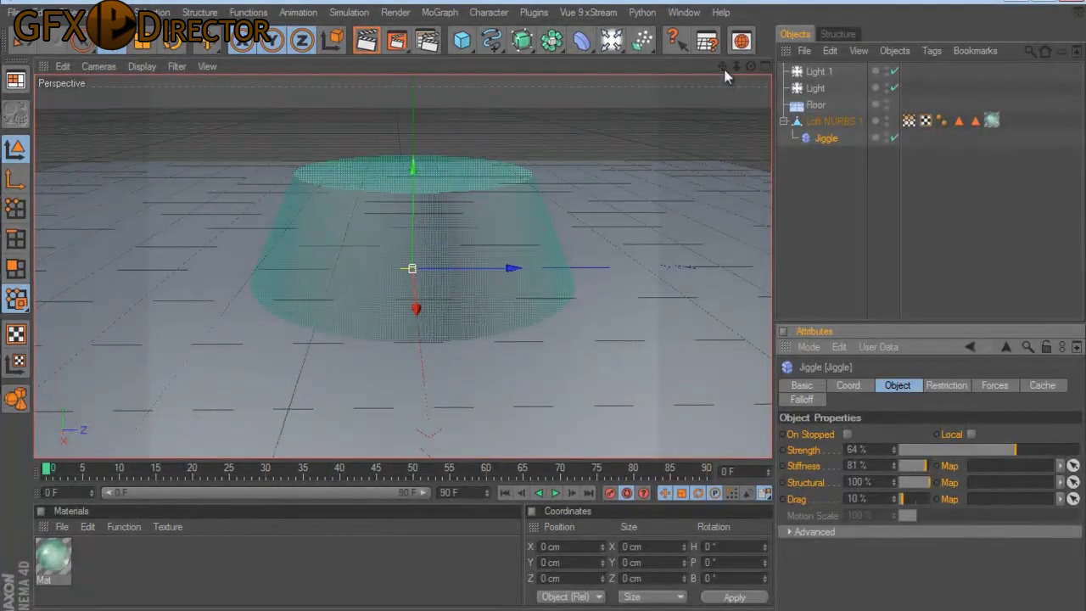
{"action": "left_click_drag", "start_coordinate": [724, 67], "coordinate": [546, 314]}
{"action": "scroll", "coordinate": [462, 229], "scroll_direction": "down", "scroll_amount": 3}
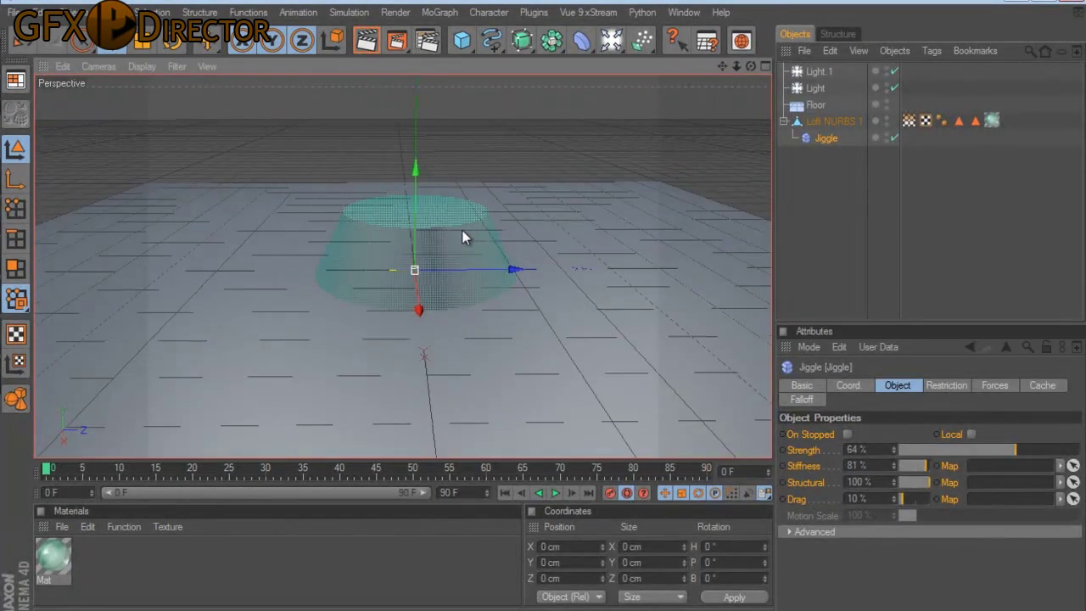
{"action": "left_click", "coordinate": [914, 161]}
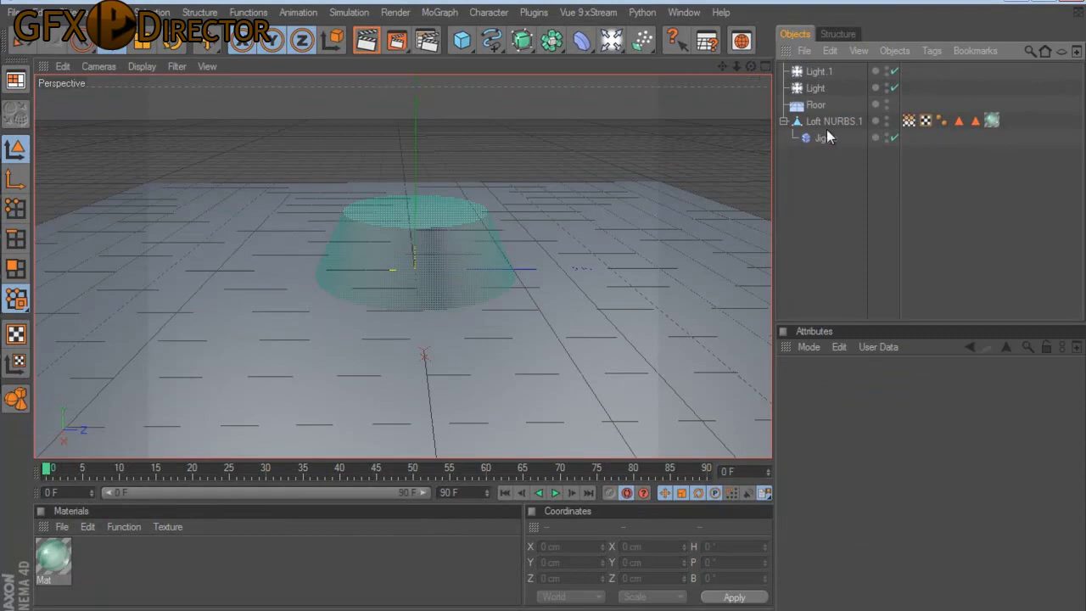
{"action": "left_click", "coordinate": [826, 138]}
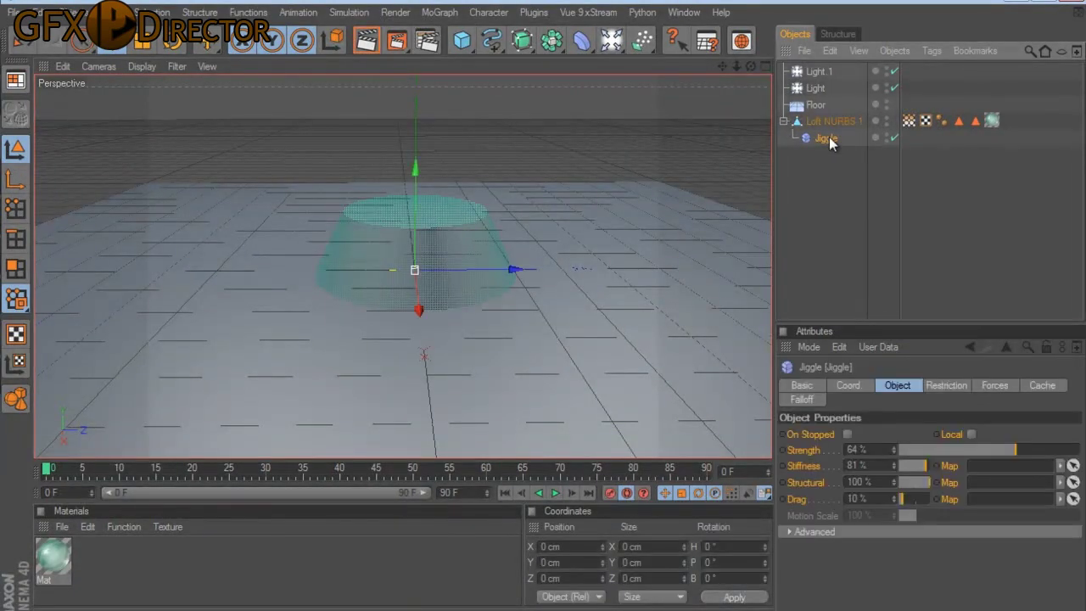
{"action": "mouse_move", "coordinate": [754, 70]}
{"action": "left_mouse_down"}
{"action": "mouse_move", "coordinate": [544, 322]}
{"action": "mouse_move", "coordinate": [543, 310]}
{"action": "left_mouse_up"}
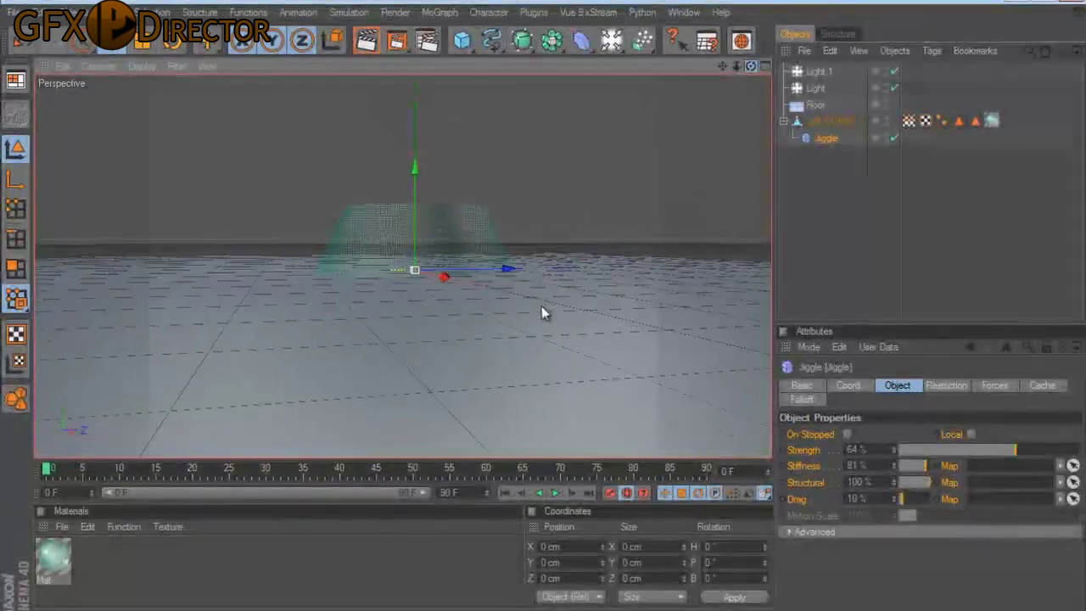